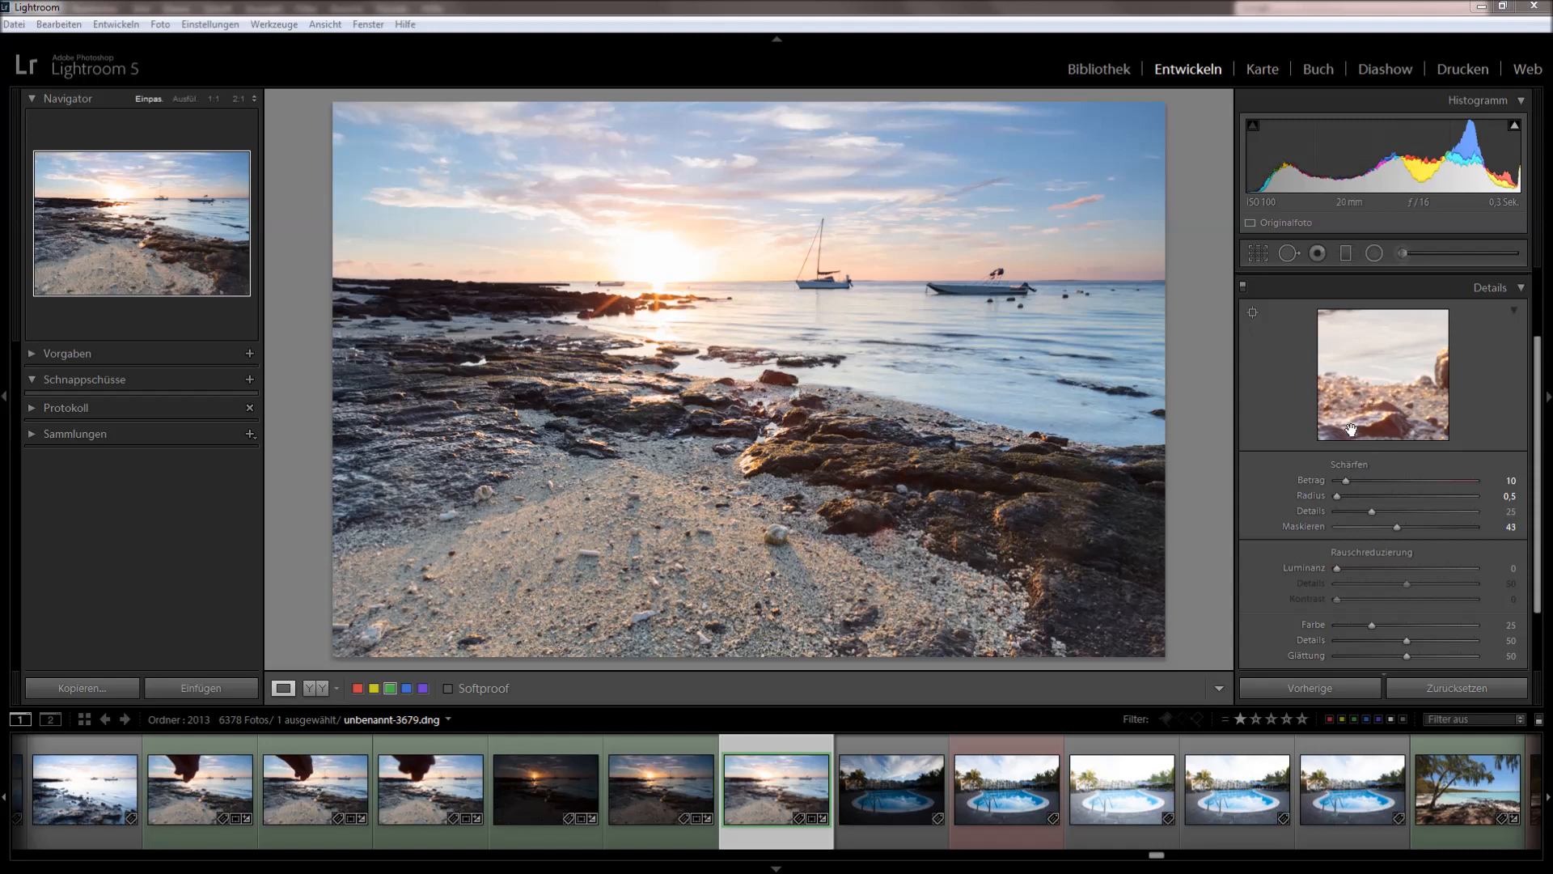
Step: Try different sharpening amounts (Betrag) on the sunrise photo and settle on 9
{"action": "left_click_drag", "start_coordinate": [1345, 479], "coordinate": [1239, 496]}
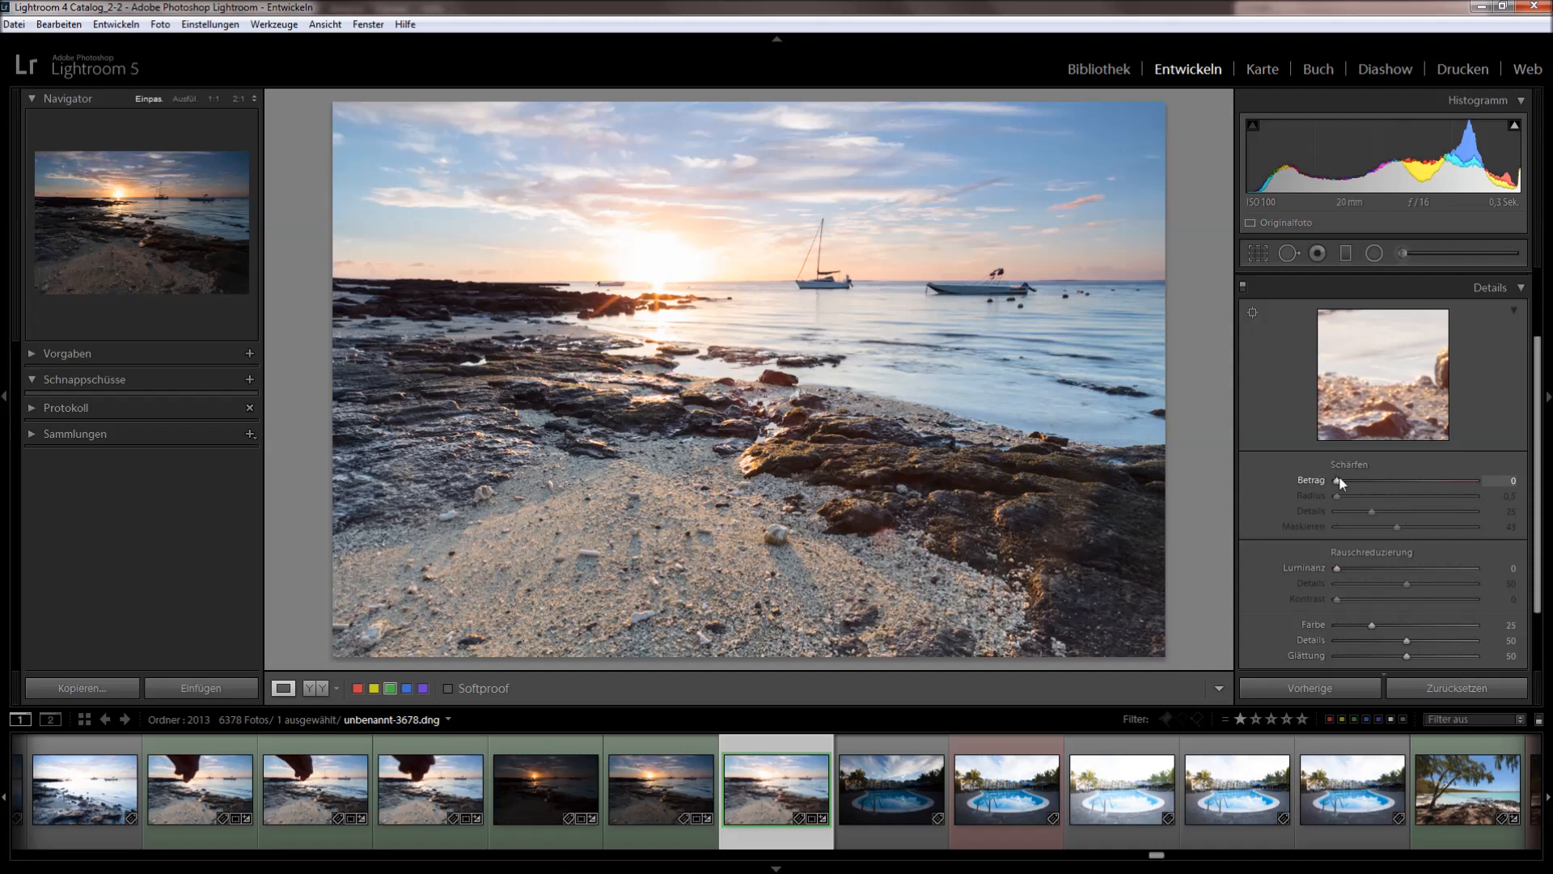
{"action": "left_click_drag", "start_coordinate": [1337, 481], "coordinate": [1373, 483]}
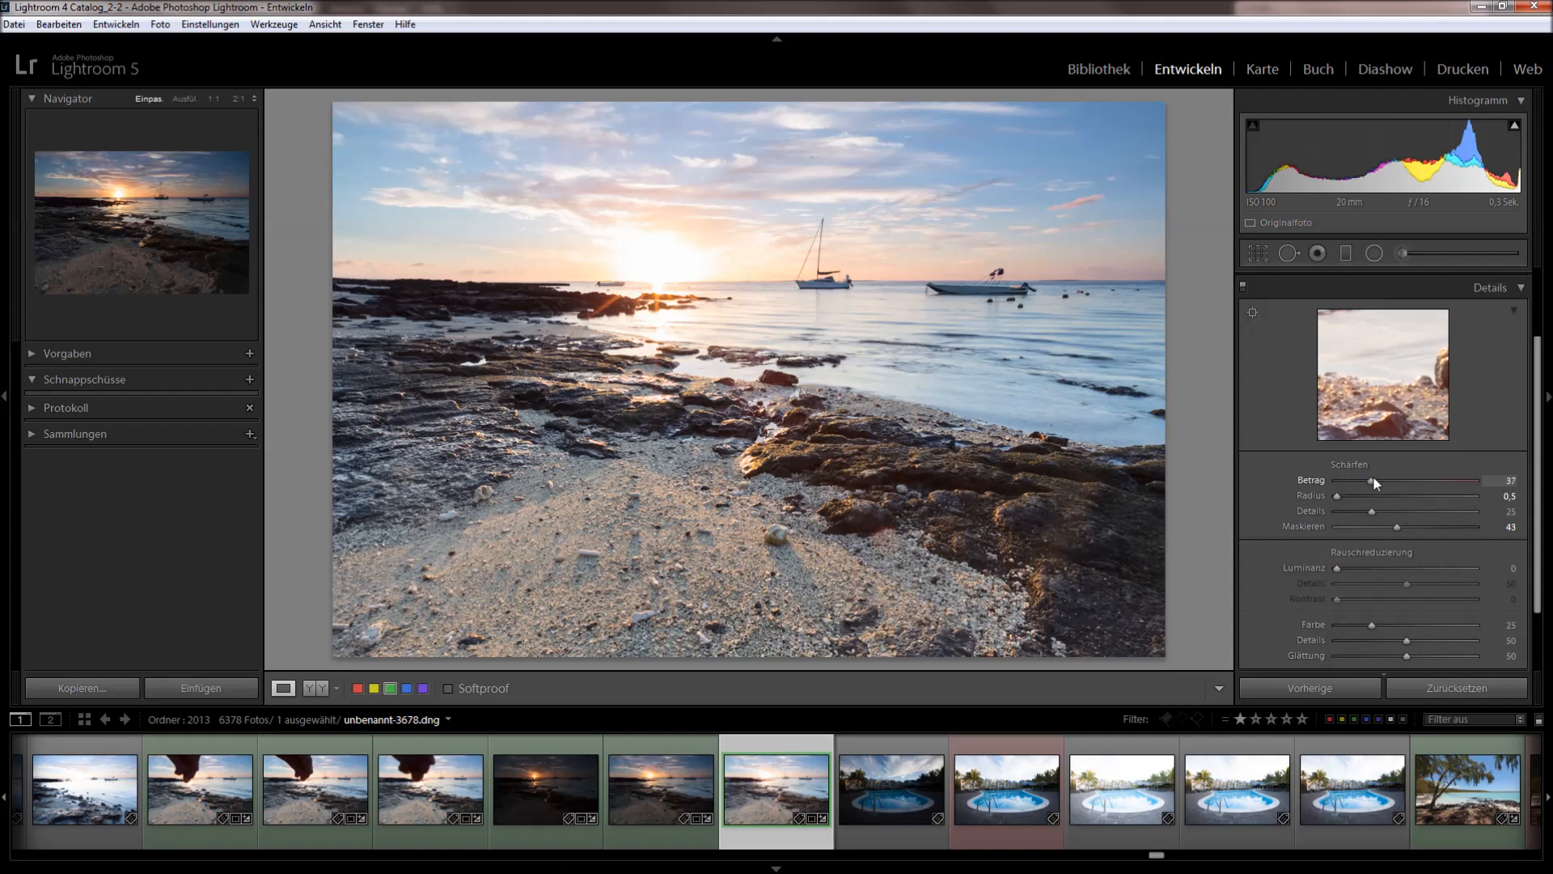
{"action": "left_click_drag", "start_coordinate": [1371, 478], "coordinate": [1389, 473]}
{"action": "left_click_drag", "start_coordinate": [1353, 483], "coordinate": [1342, 485]}
Step: Examine the sharpness of the foreground sand and stones at 1:1 magnification, and return to the full photo
{"action": "left_click", "coordinate": [677, 549]}
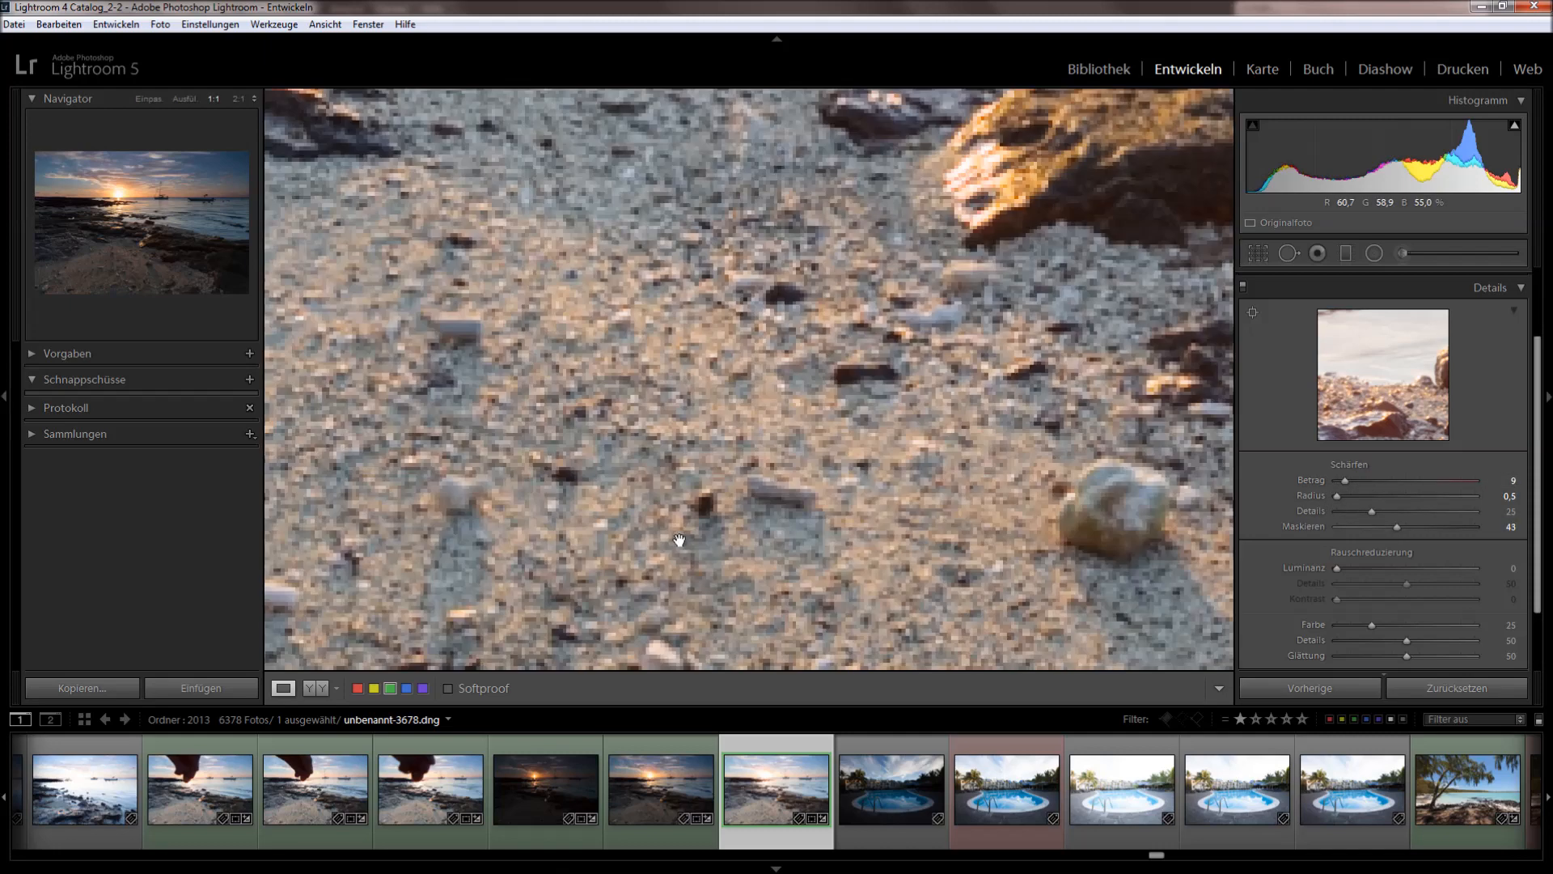
{"action": "left_click_drag", "start_coordinate": [547, 497], "coordinate": [946, 355]}
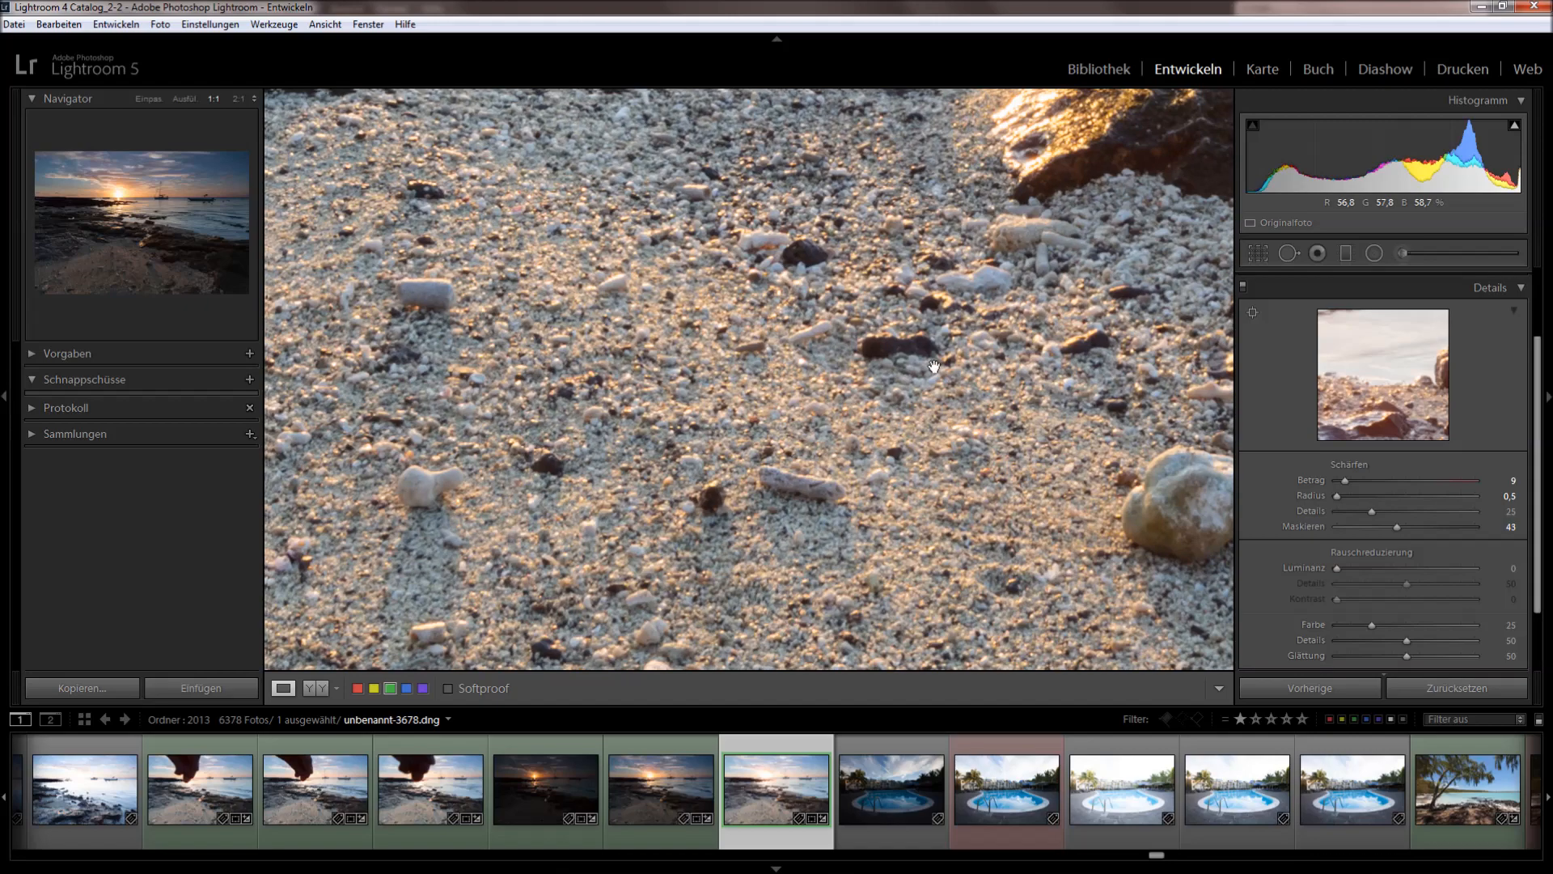
{"action": "left_click_drag", "start_coordinate": [753, 274], "coordinate": [715, 459]}
{"action": "left_click_drag", "start_coordinate": [833, 245], "coordinate": [864, 249]}
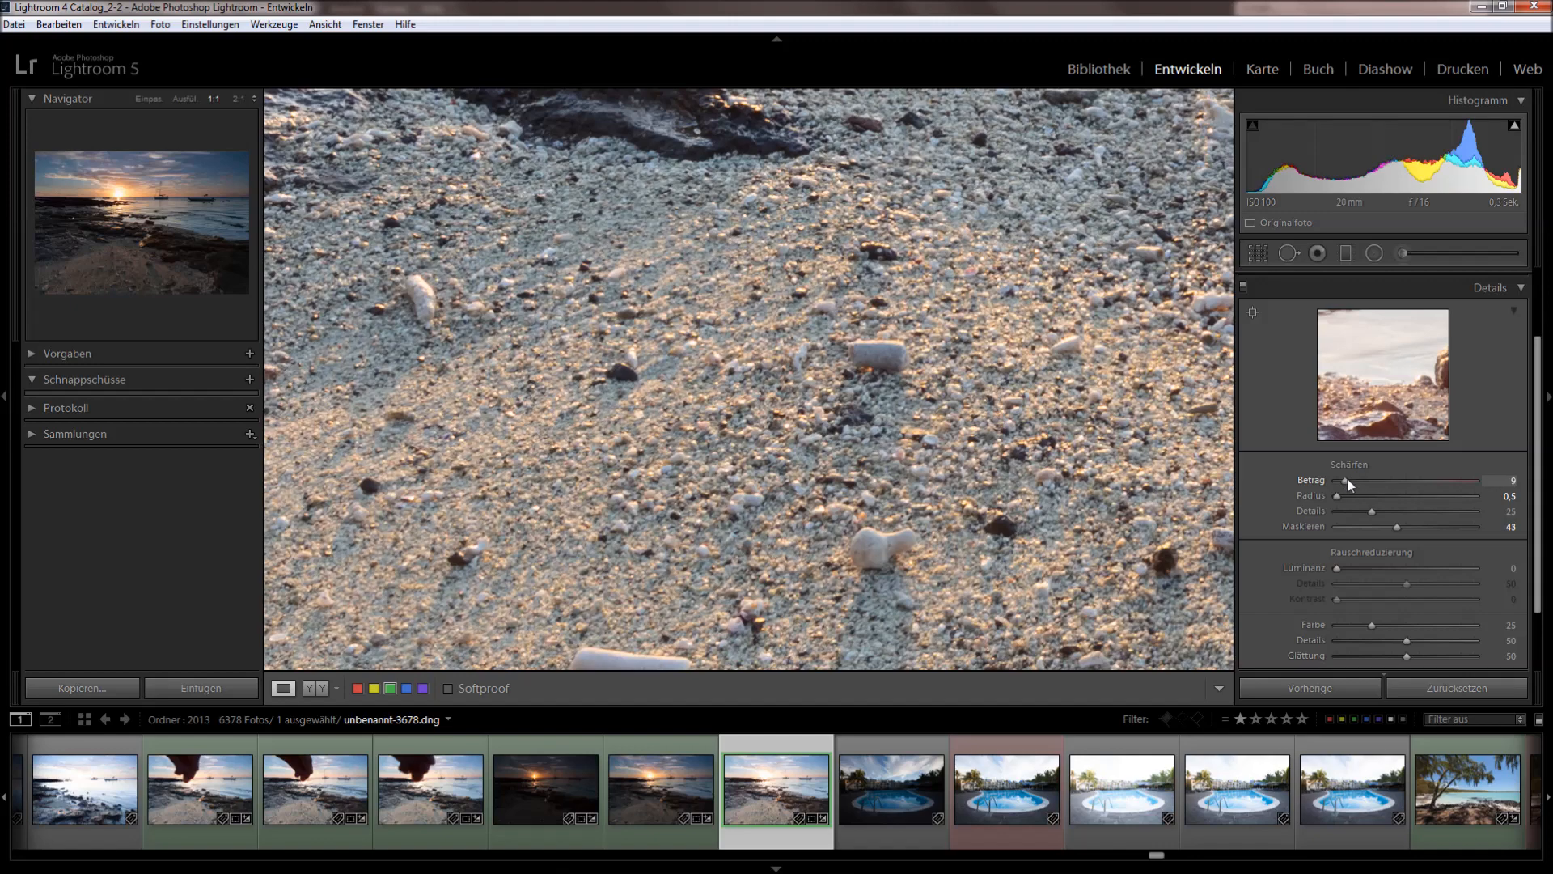
{"action": "left_click", "coordinate": [765, 391]}
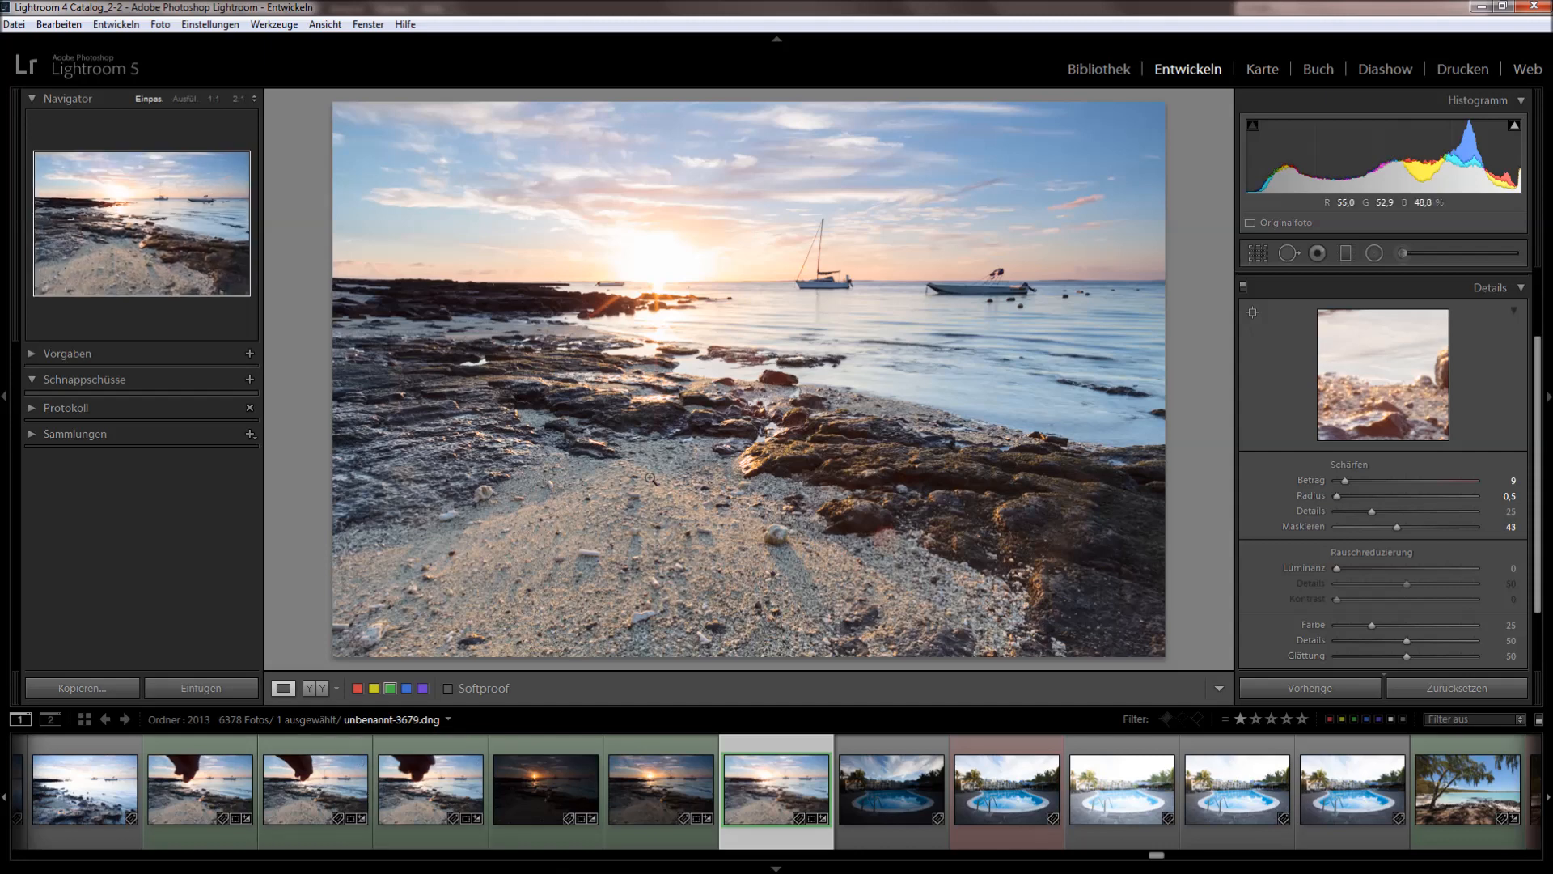
Step: Compare the different exposures of the sunrise scene, including the shots with a hand covering the sun, down to unbenannt-3674.dng
{"action": "left_click", "coordinate": [655, 833]}
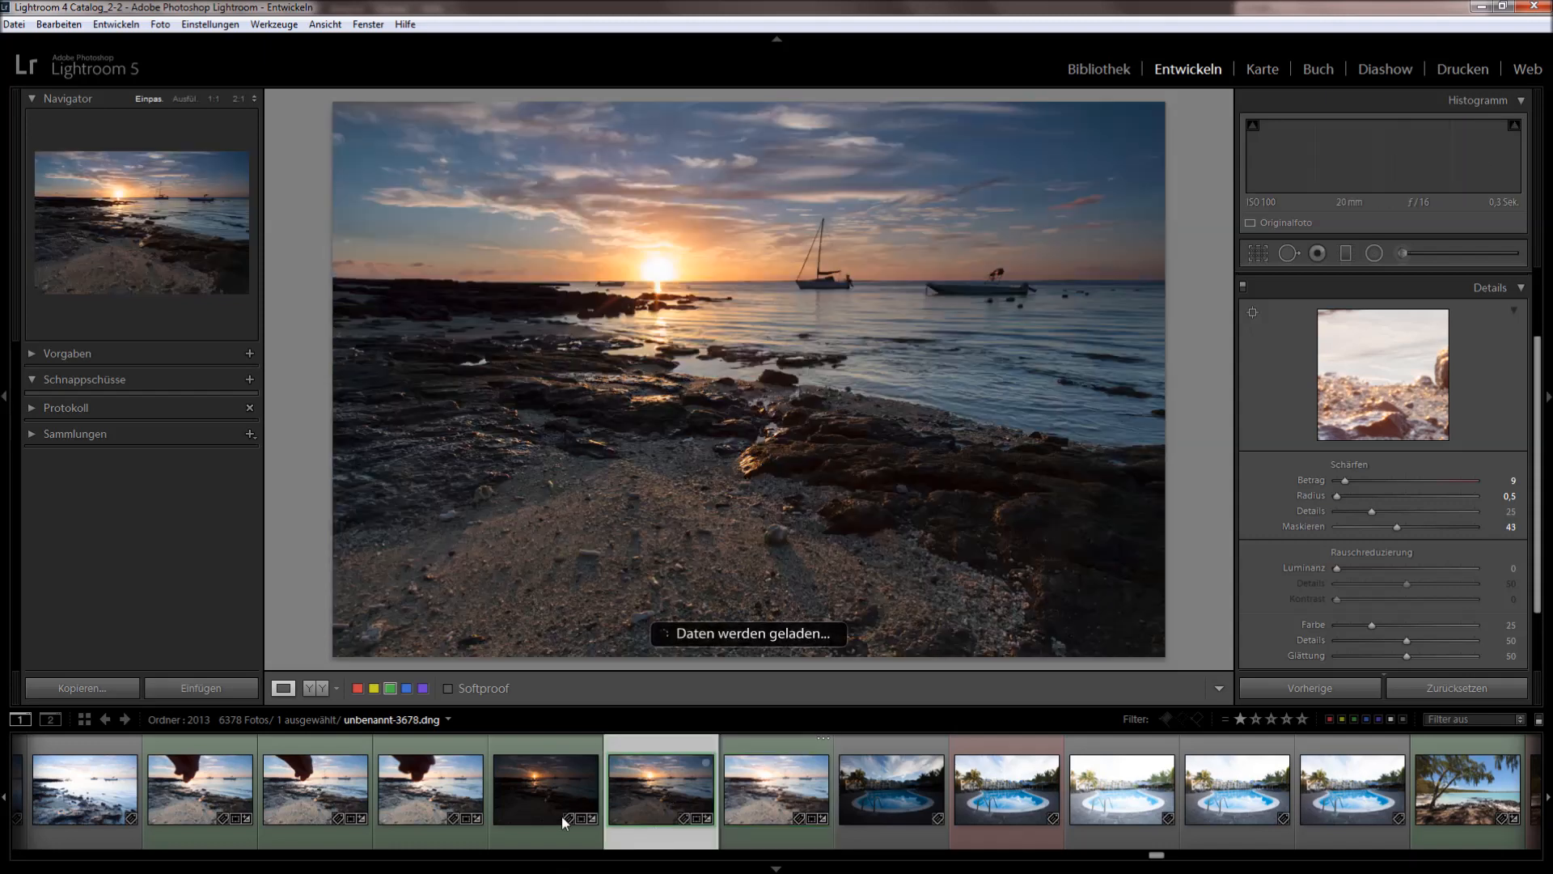
{"action": "left_click", "coordinate": [528, 833]}
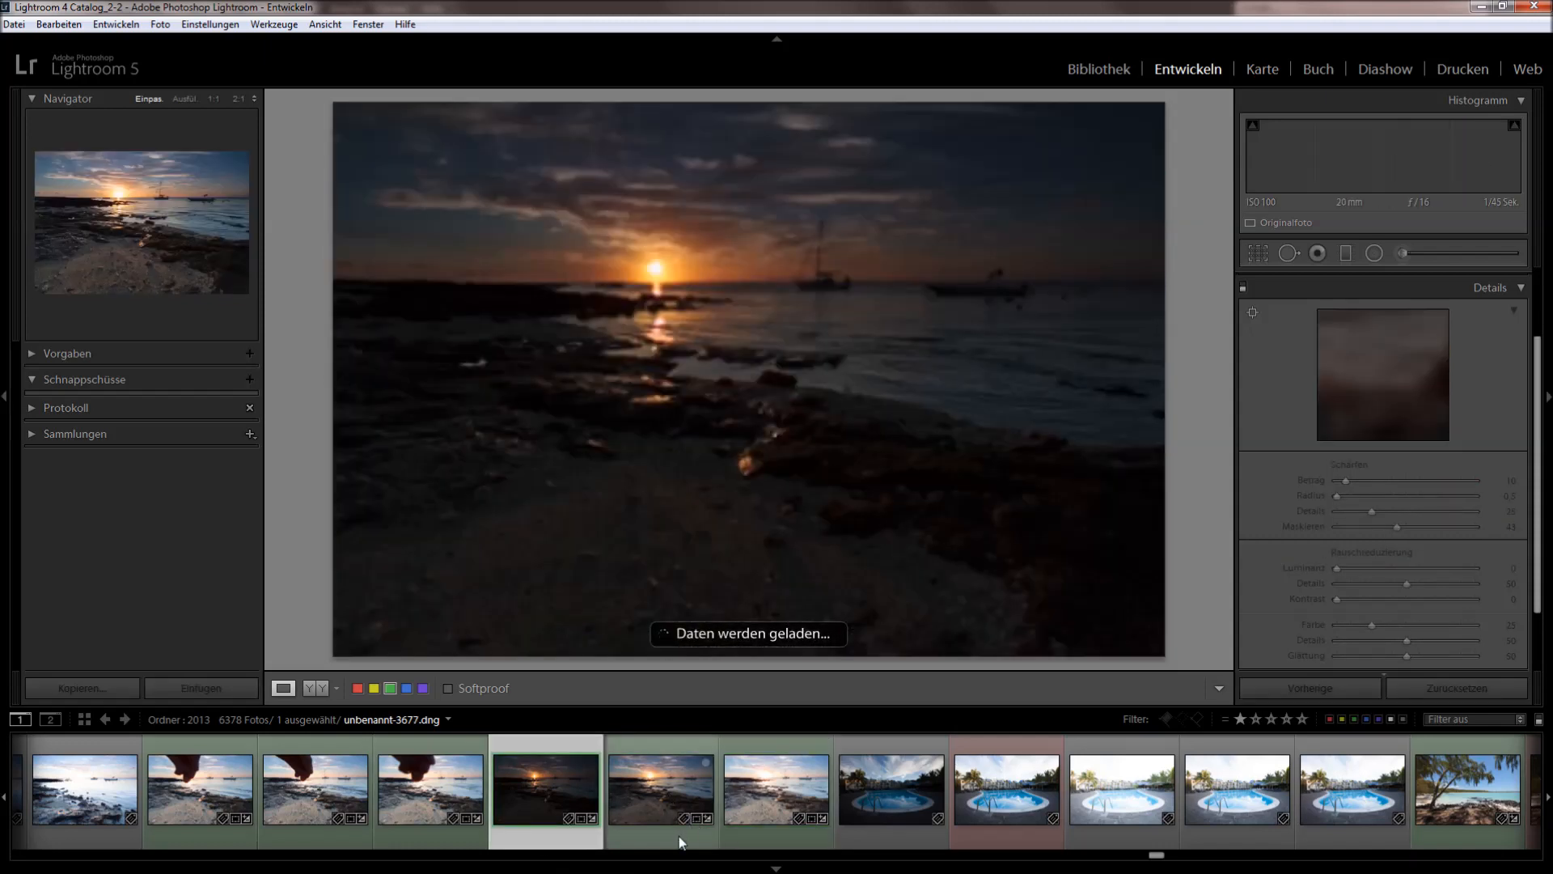
{"action": "left_click", "coordinate": [780, 817]}
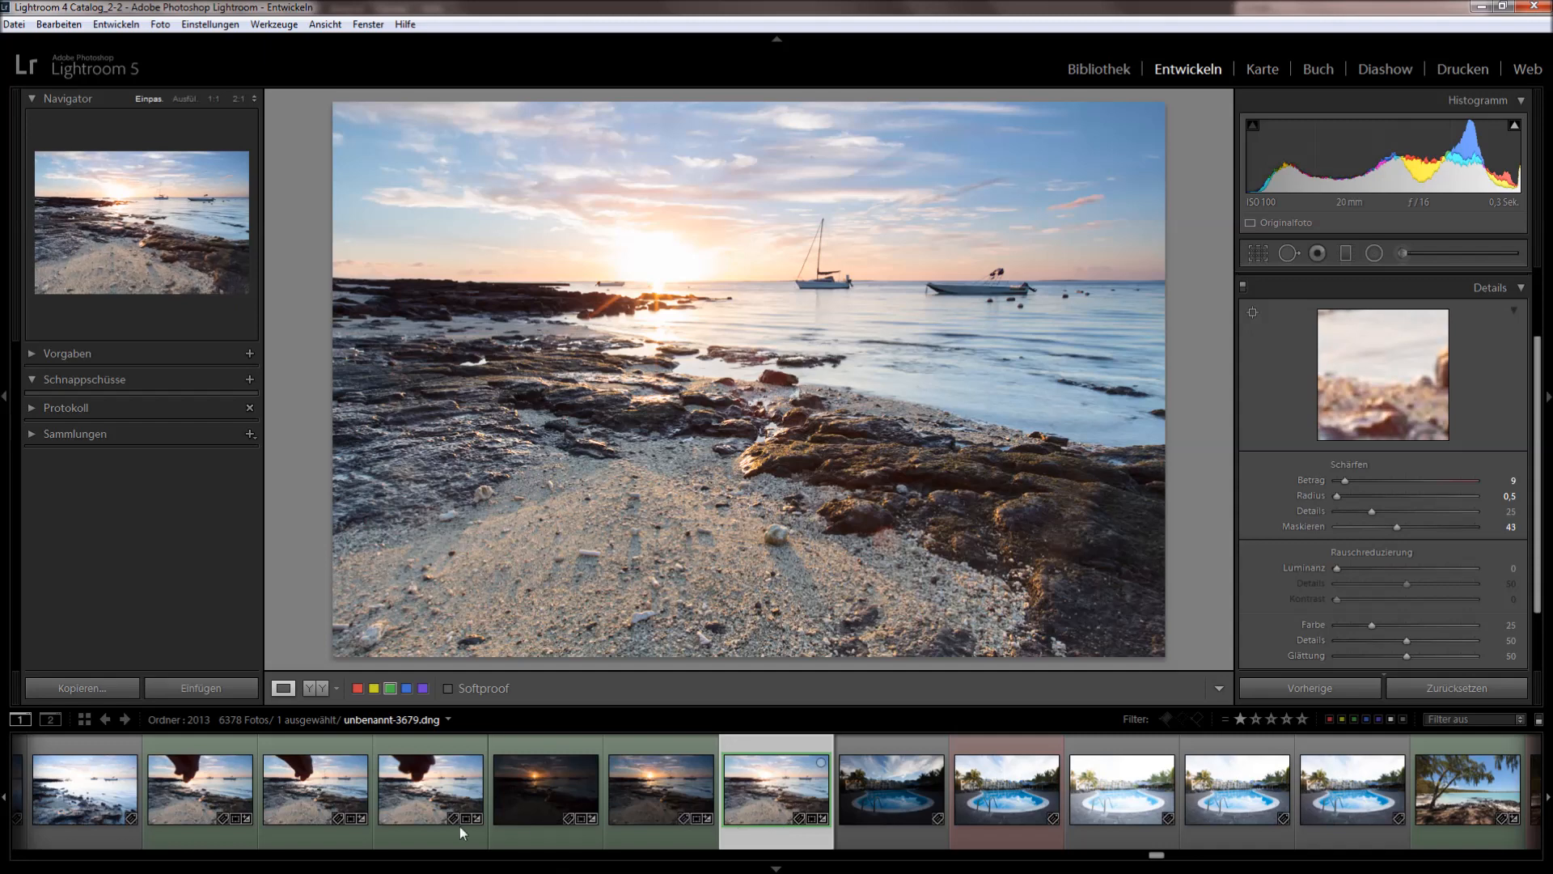
{"action": "left_click", "coordinate": [322, 814]}
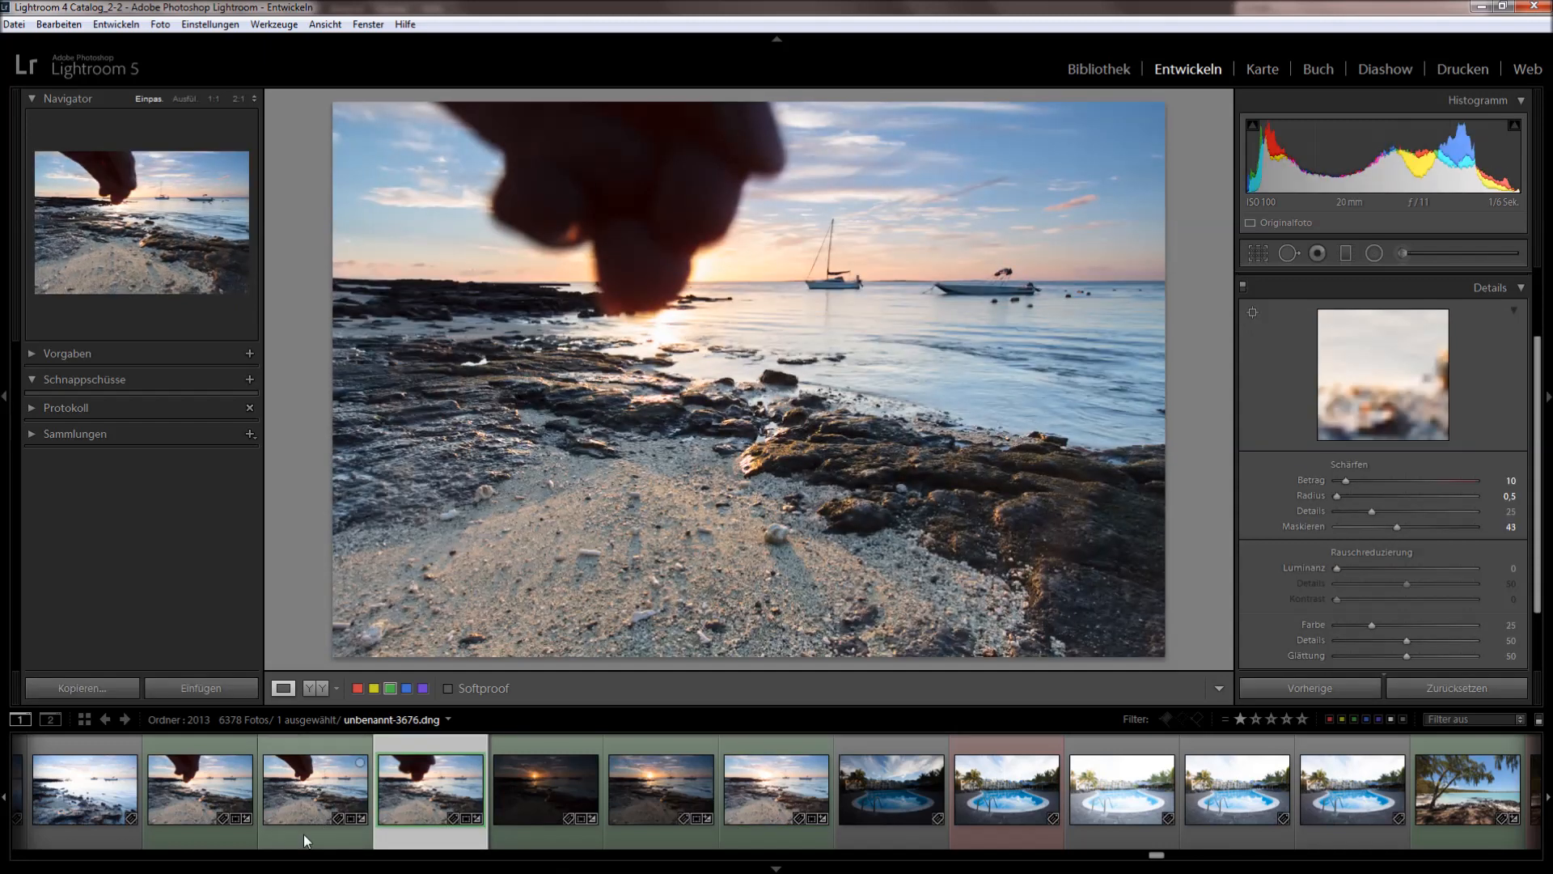
{"action": "left_click", "coordinate": [217, 838]}
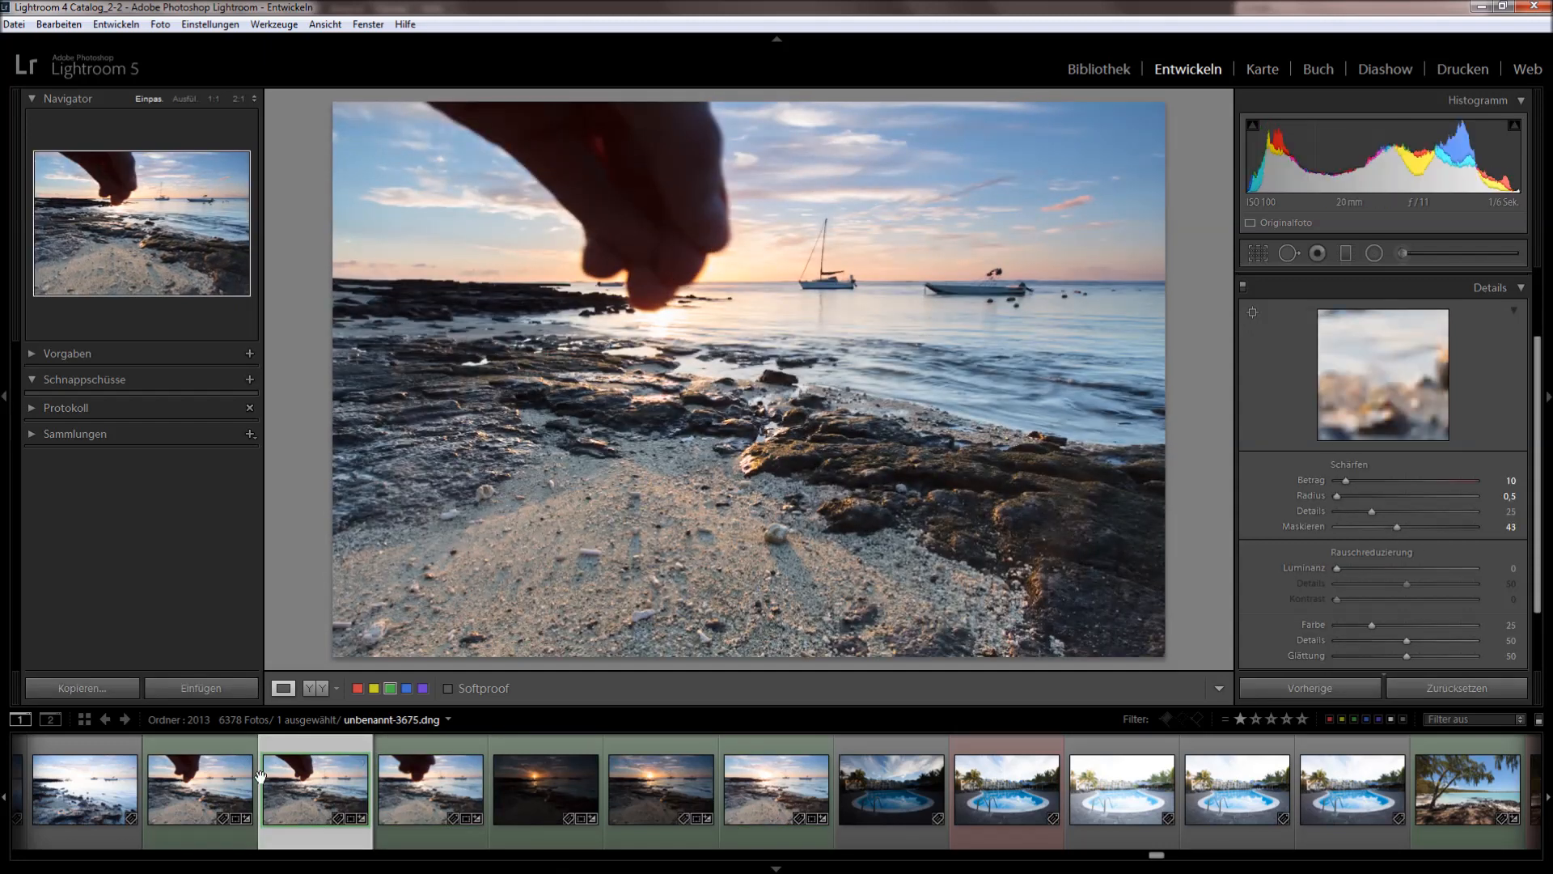
{"action": "left_click", "coordinate": [197, 841]}
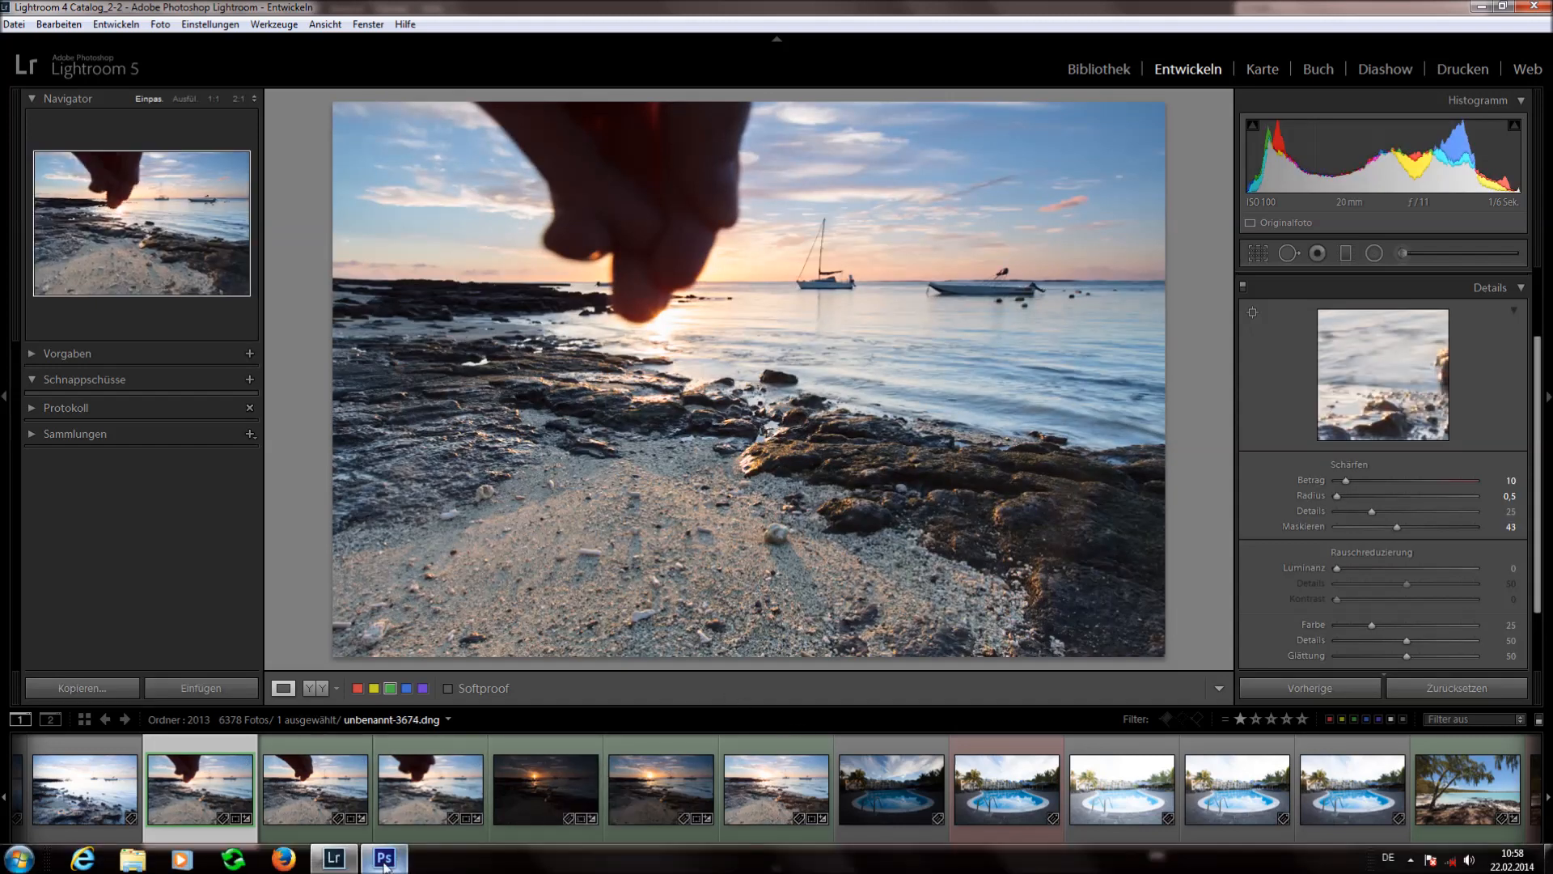
Step: Switch to Photoshop, hide the Kurven 1 layer, and examine the blended image's foreground sand at 100% magnification
{"action": "left_click", "coordinate": [385, 859]}
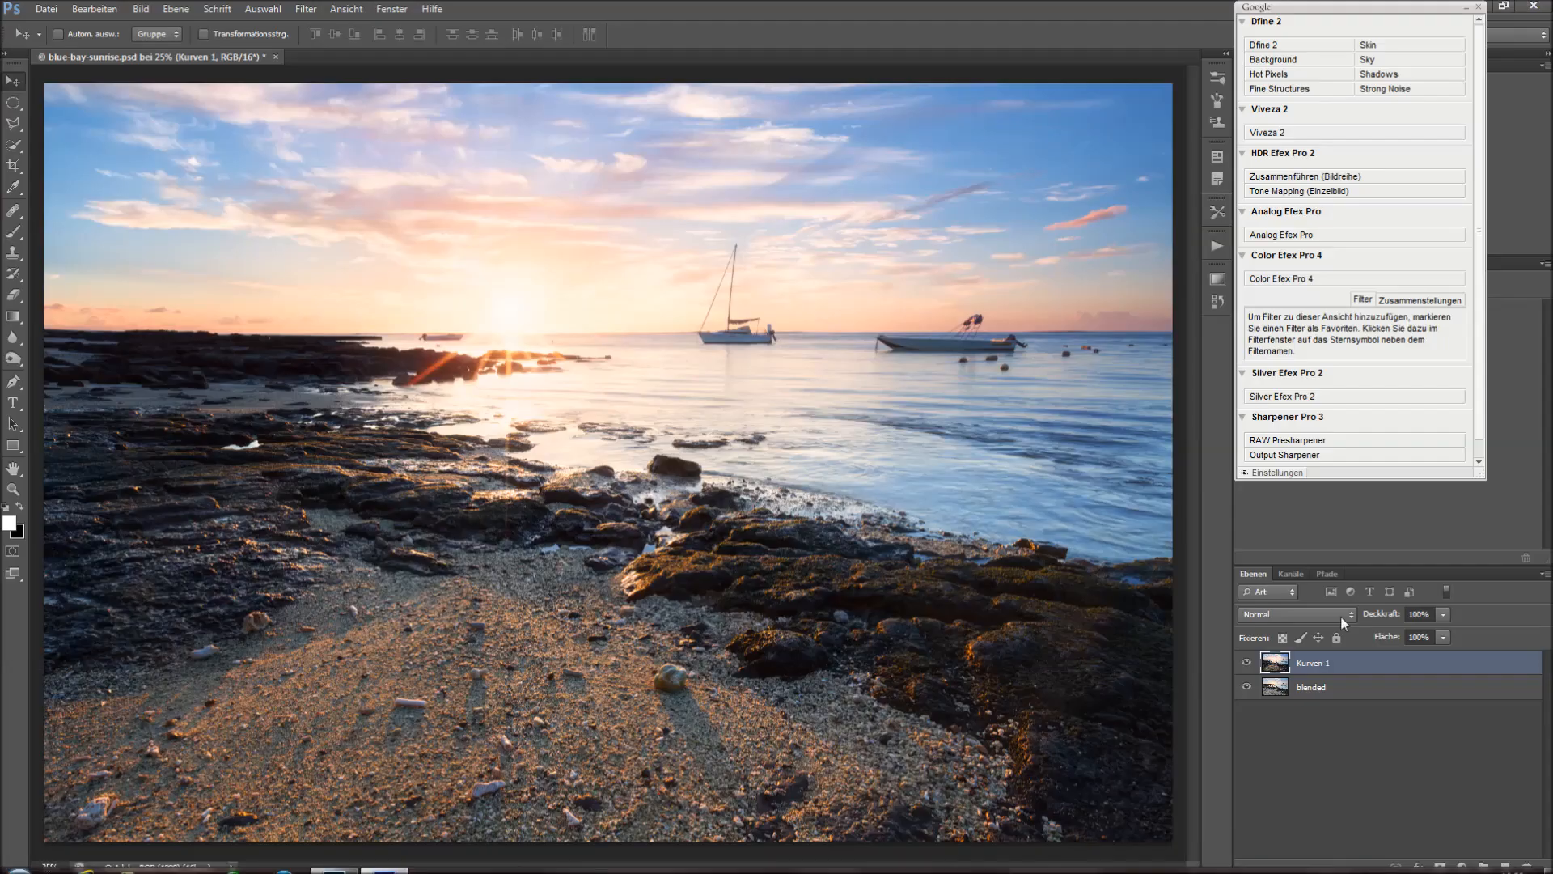
{"action": "left_click", "coordinate": [1246, 662]}
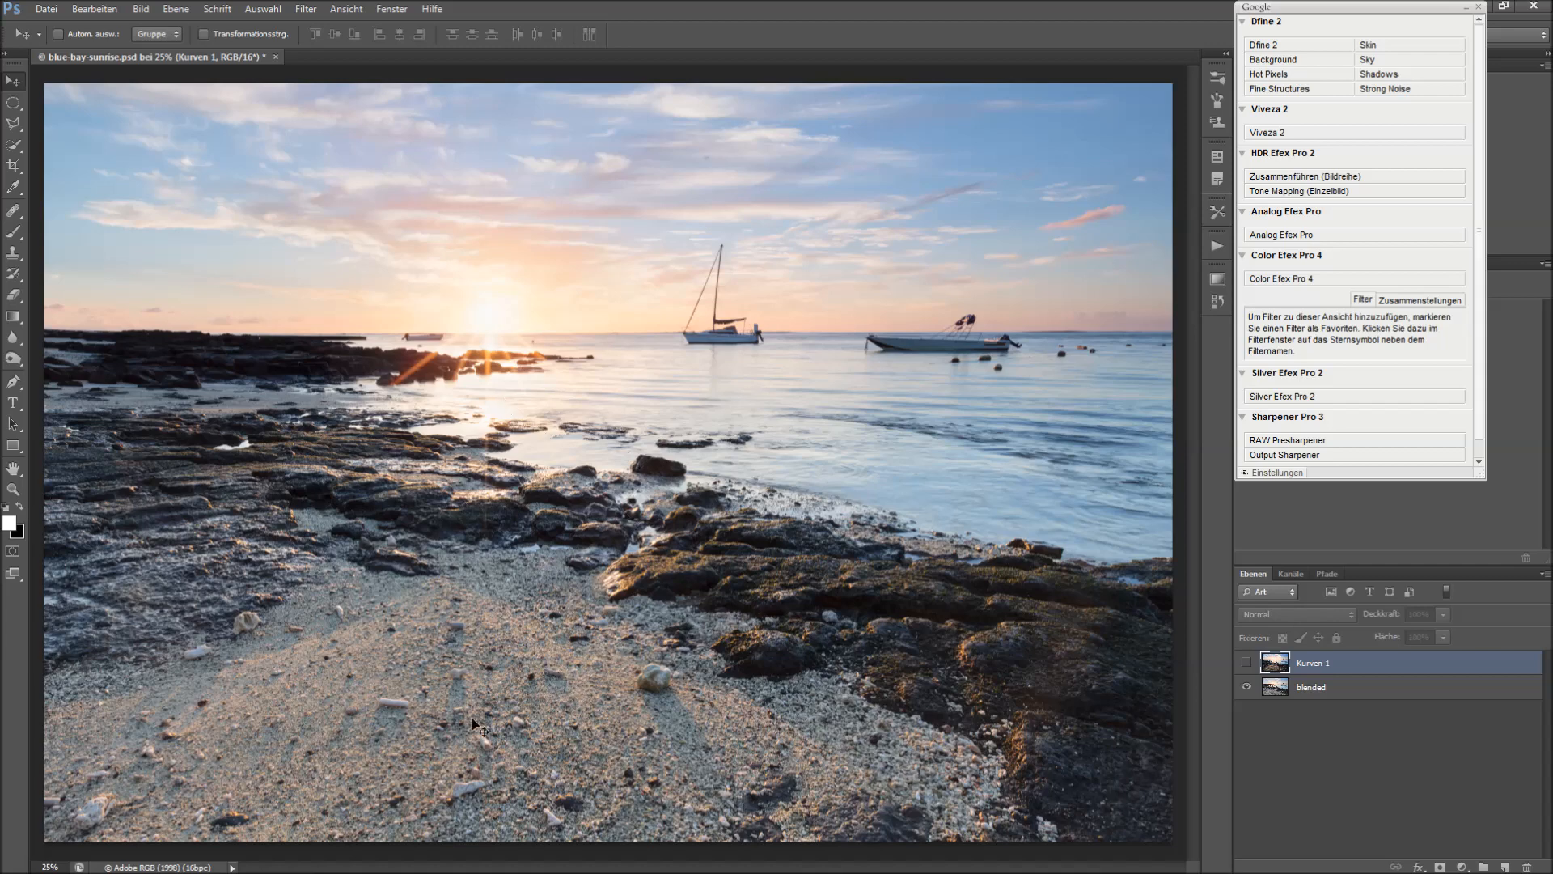
{"action": "left_click", "coordinate": [540, 732], "text": "ctrl"}
{"action": "left_click", "coordinate": [540, 732], "text": "ctrl"}
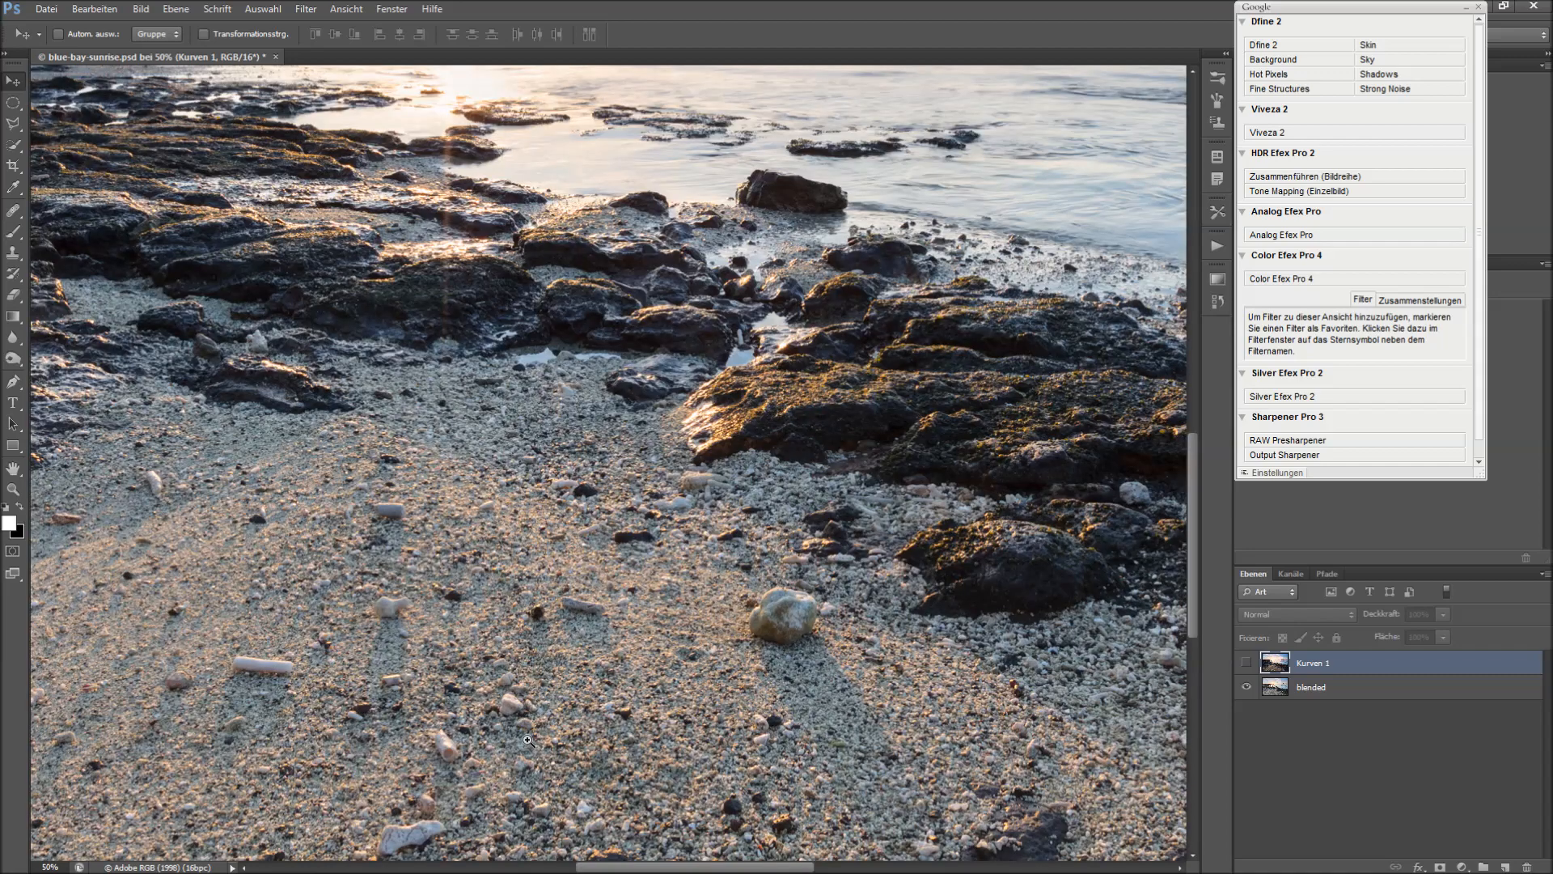
{"action": "left_click", "coordinate": [540, 732], "text": "ctrl"}
{"action": "left_click", "coordinate": [540, 732], "text": "ctrl"}
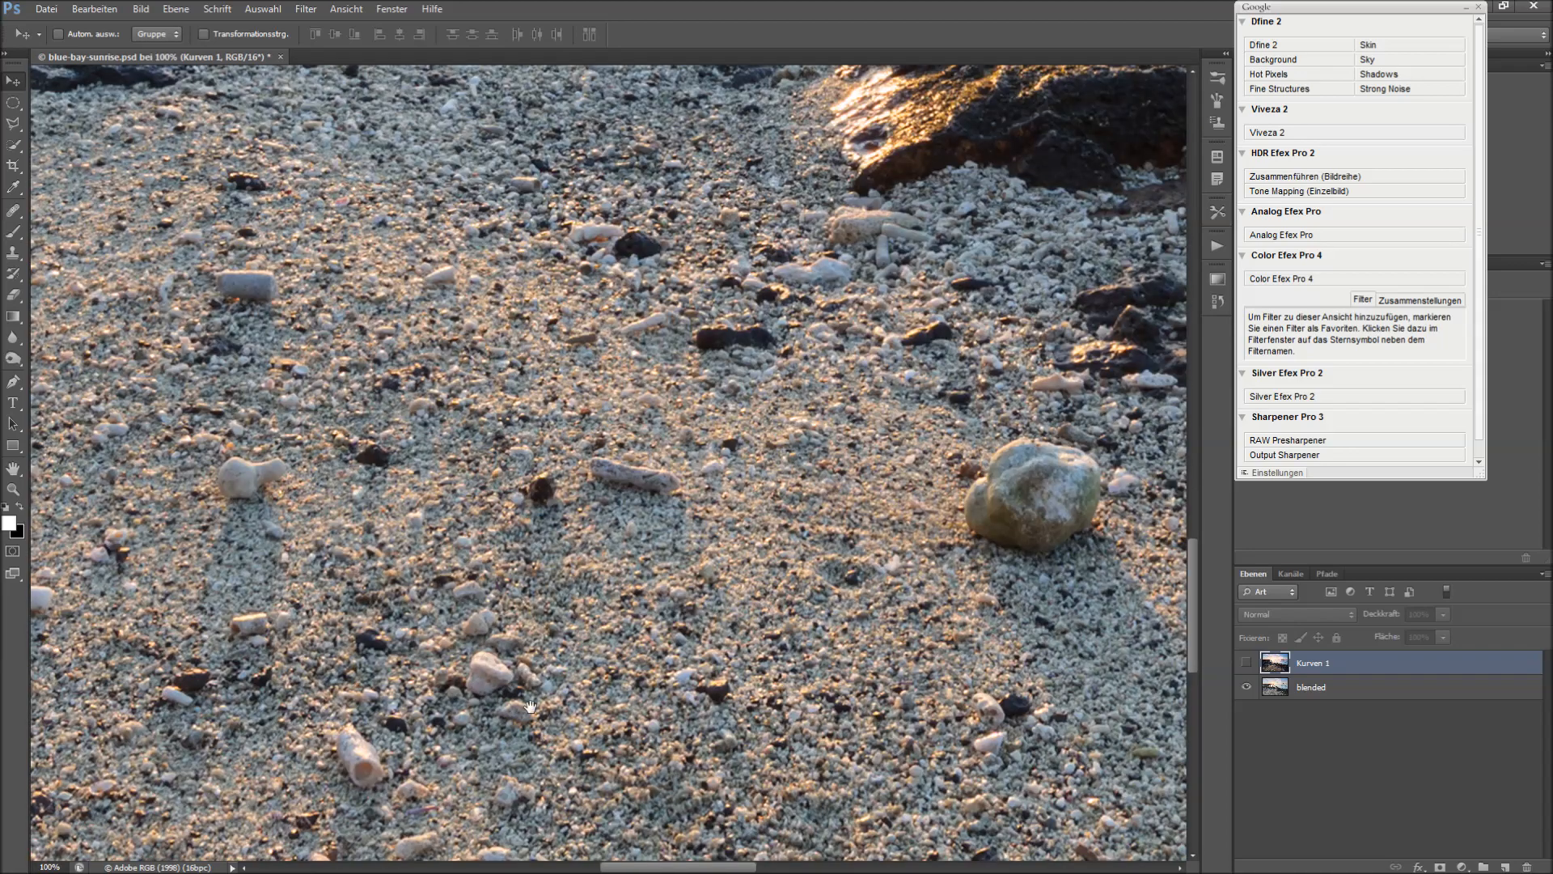
{"action": "left_click_drag", "start_coordinate": [511, 621], "coordinate": [761, 638]}
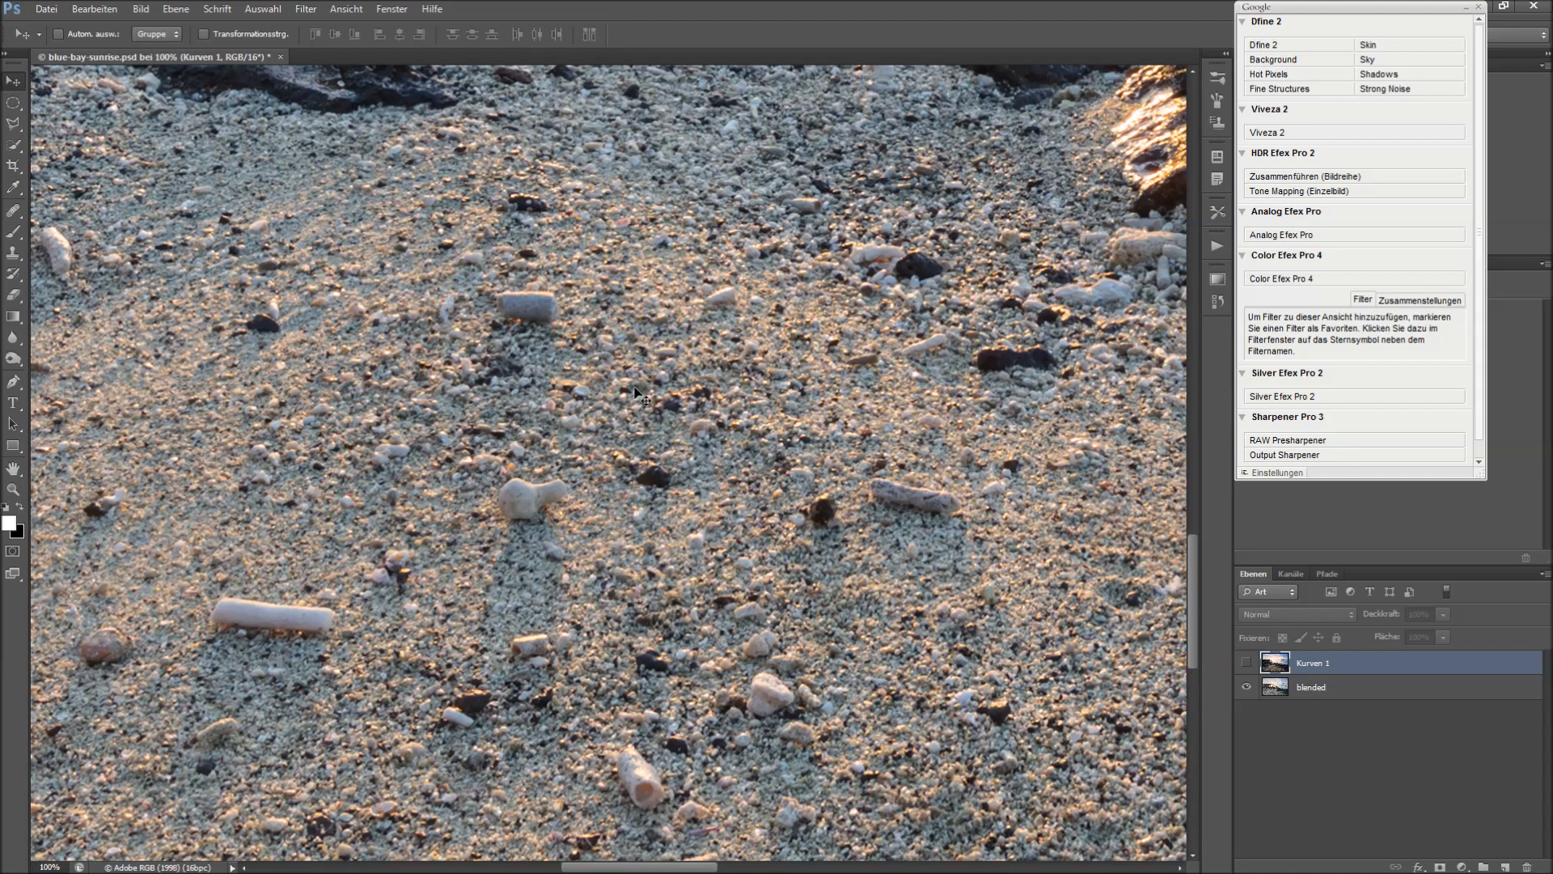
{"action": "left_click", "coordinate": [668, 467], "text": "ctrl+alt"}
{"action": "left_click", "coordinate": [668, 466], "text": "ctrl+alt"}
{"action": "left_click", "coordinate": [668, 467], "text": "ctrl+alt"}
{"action": "left_click", "coordinate": [668, 467], "text": "ctrl+alt"}
{"action": "left_click", "coordinate": [668, 467], "text": "ctrl+alt"}
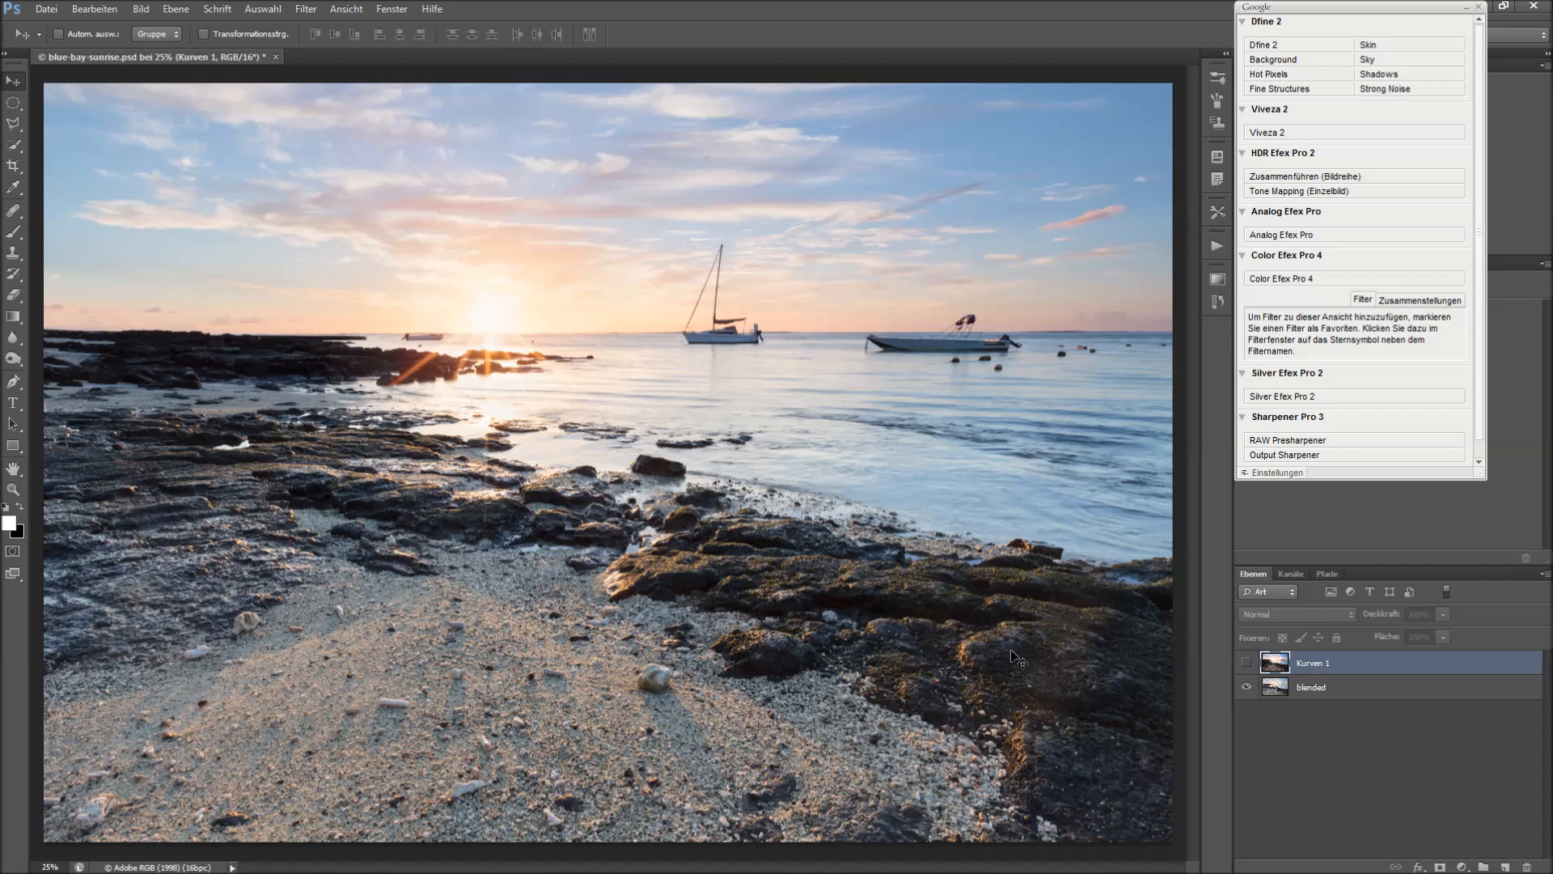
Step: Show the Kurven 1 layer again and apply the RAW Presharpener at 50% adaptive sharpness, checking the effect on the sand
{"action": "left_click", "coordinate": [1247, 663]}
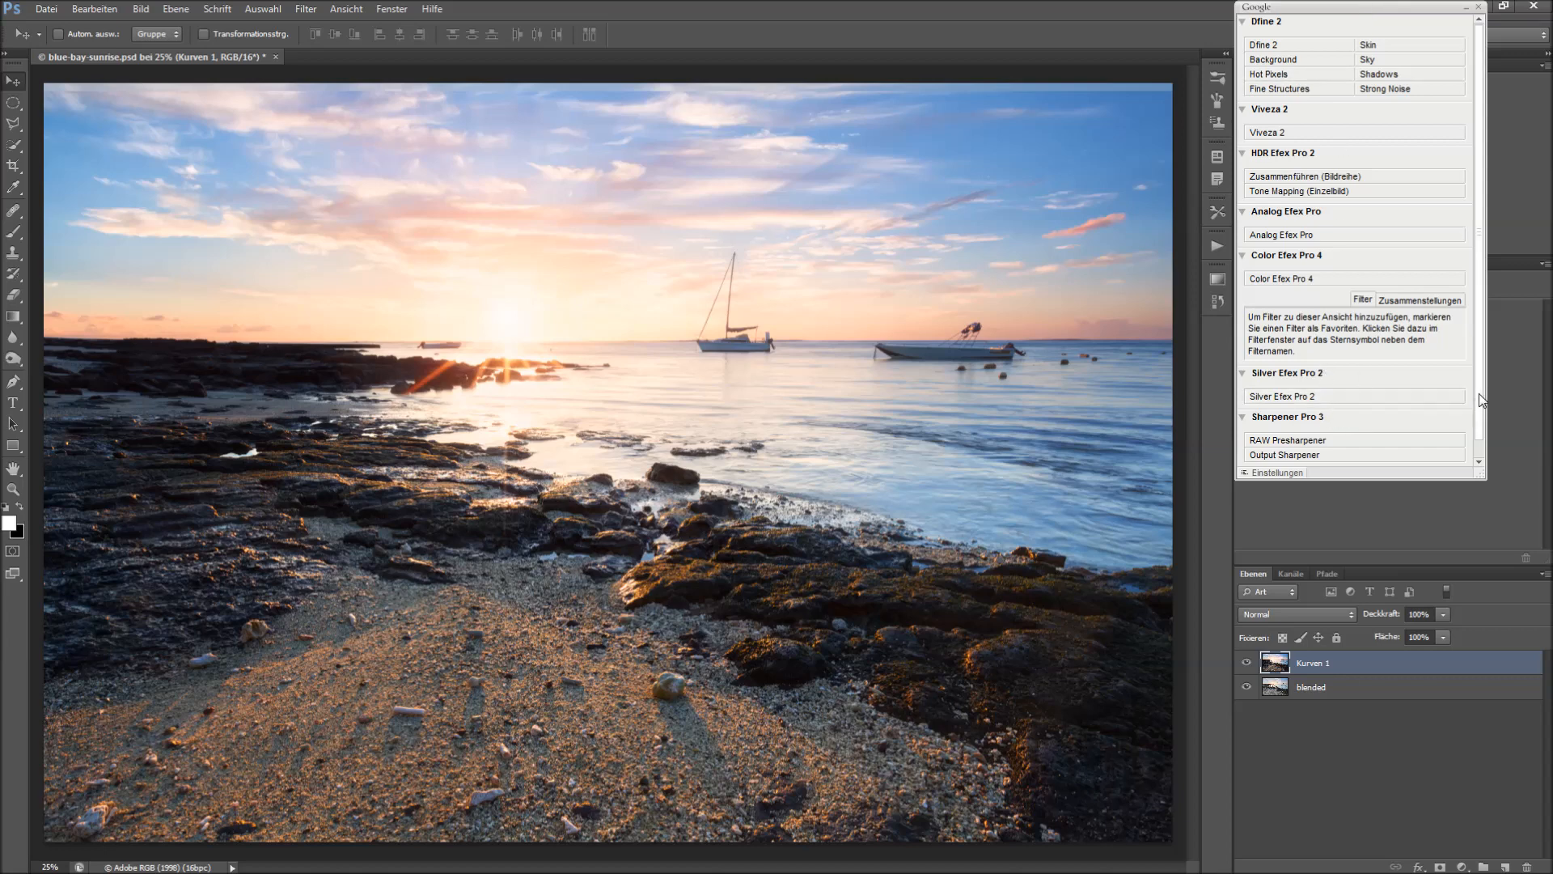
{"action": "left_click_drag", "start_coordinate": [1479, 394], "coordinate": [1480, 416]}
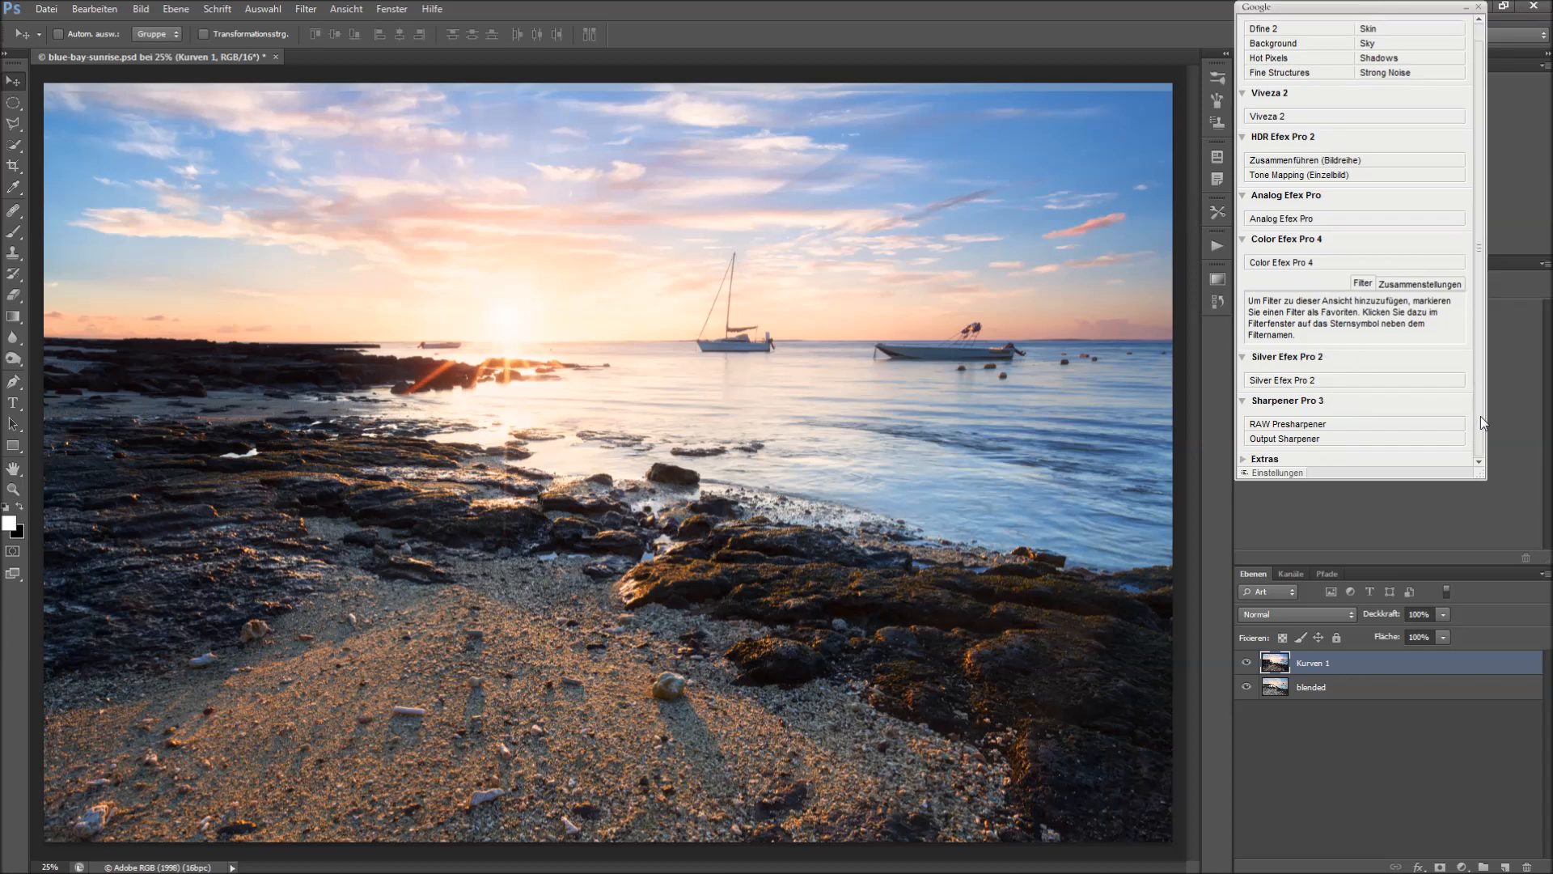
{"action": "left_click", "coordinate": [1323, 425]}
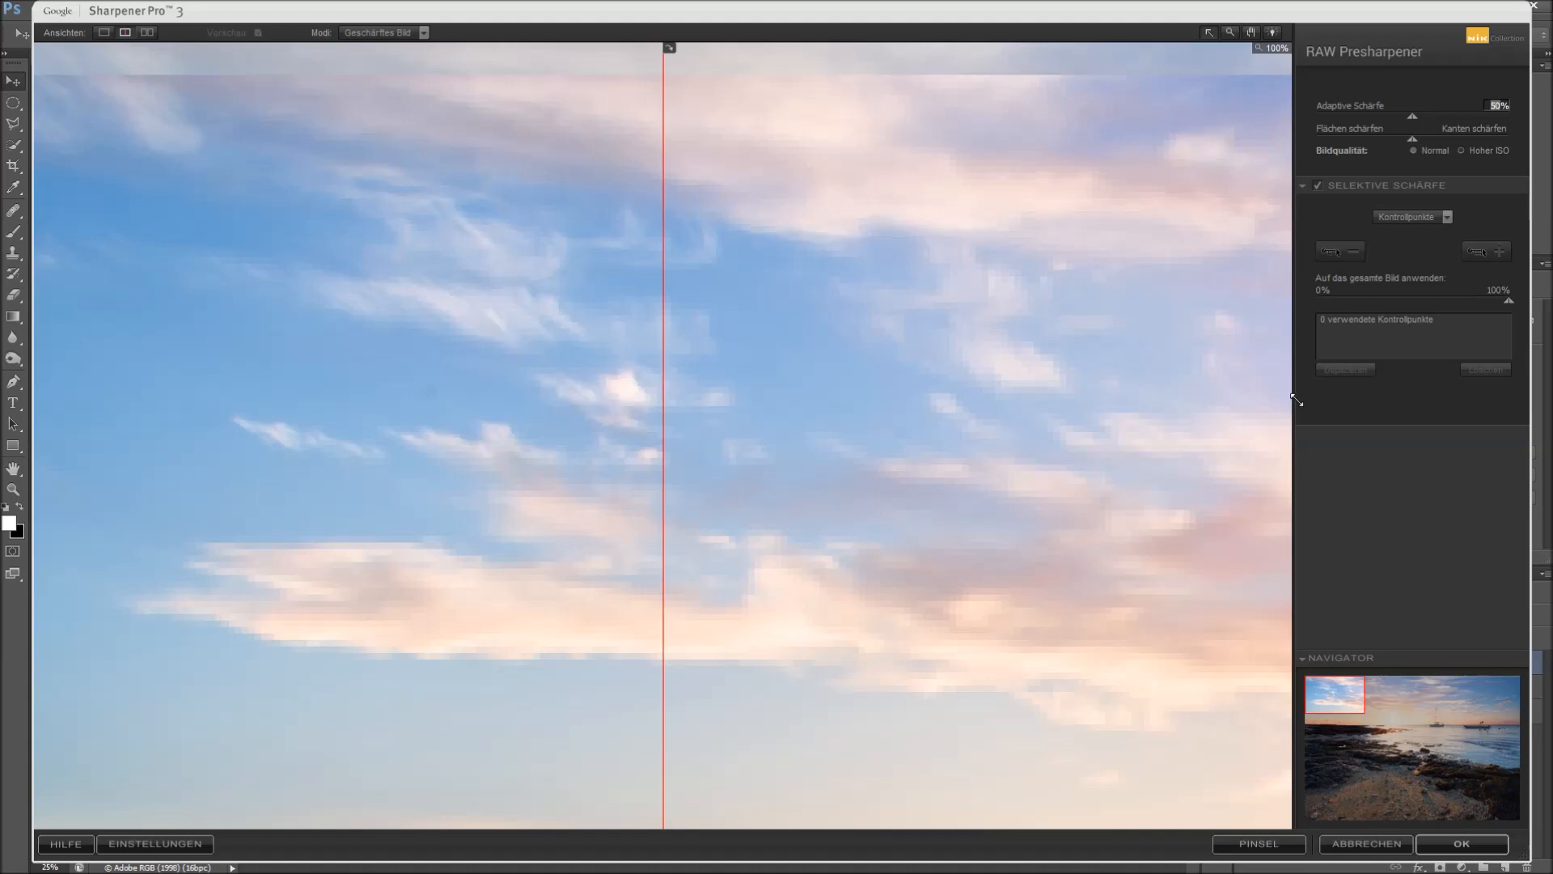
{"action": "left_click", "coordinate": [1371, 784]}
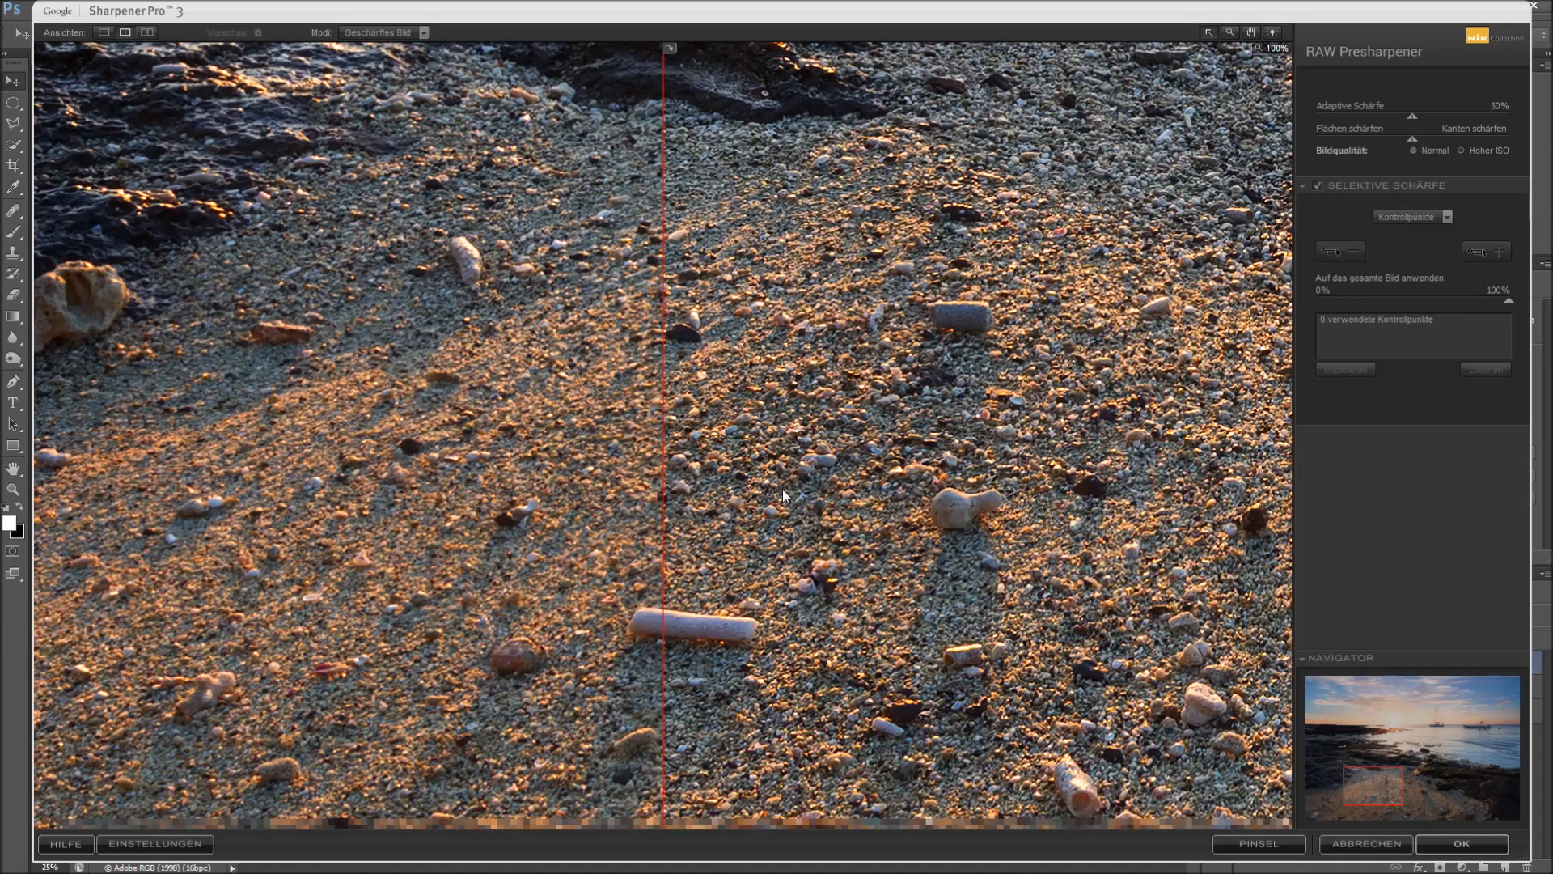
{"action": "left_click_drag", "start_coordinate": [664, 508], "coordinate": [357, 579]}
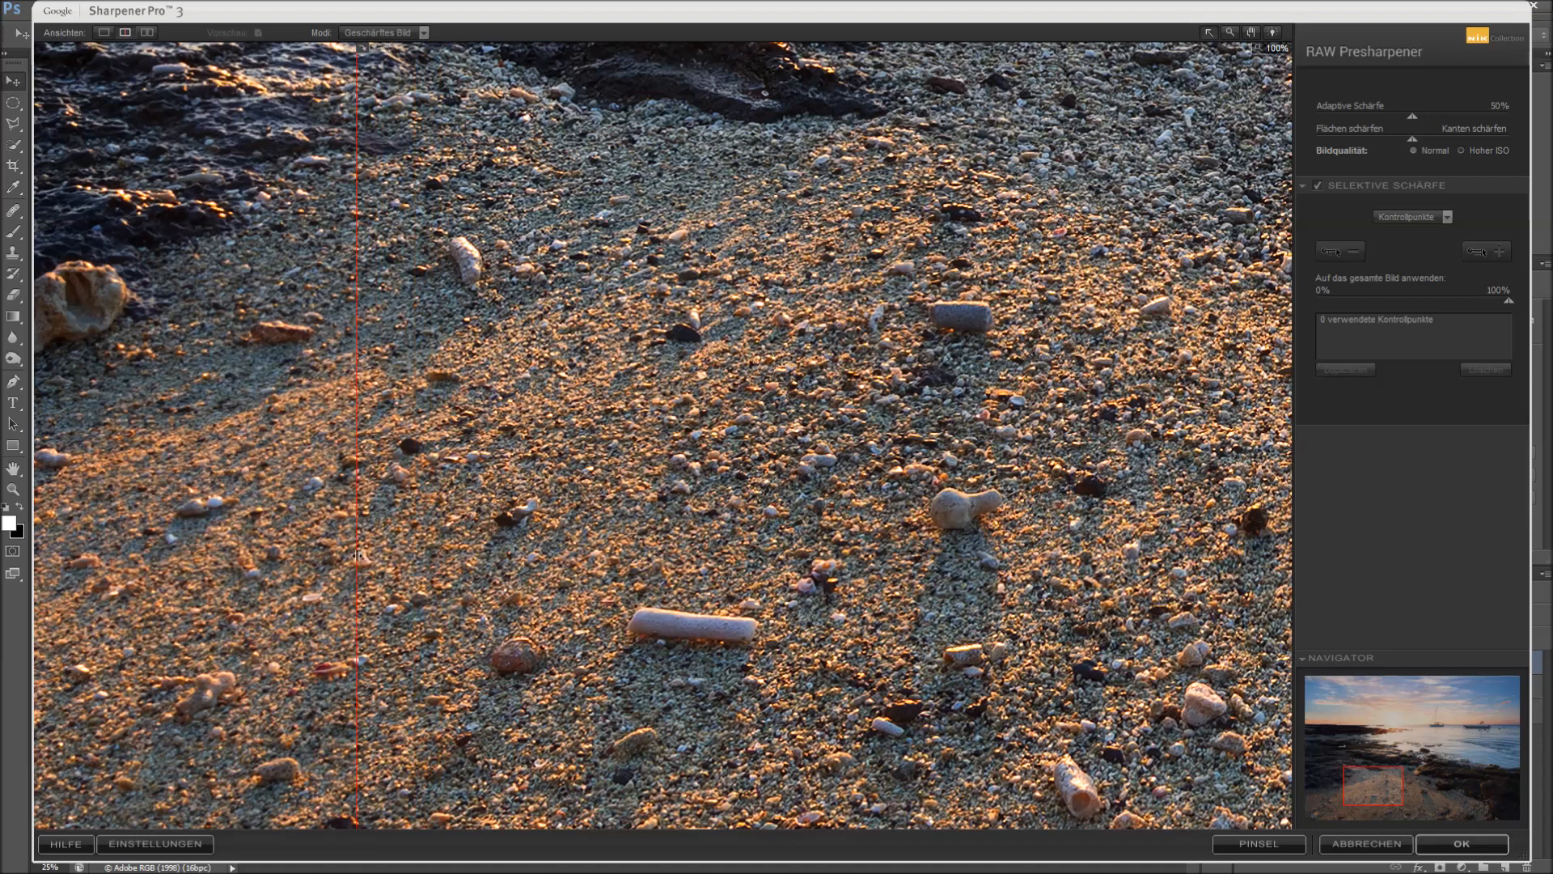
{"action": "left_click_drag", "start_coordinate": [357, 551], "coordinate": [400, 526]}
{"action": "left_click", "coordinate": [1464, 835]}
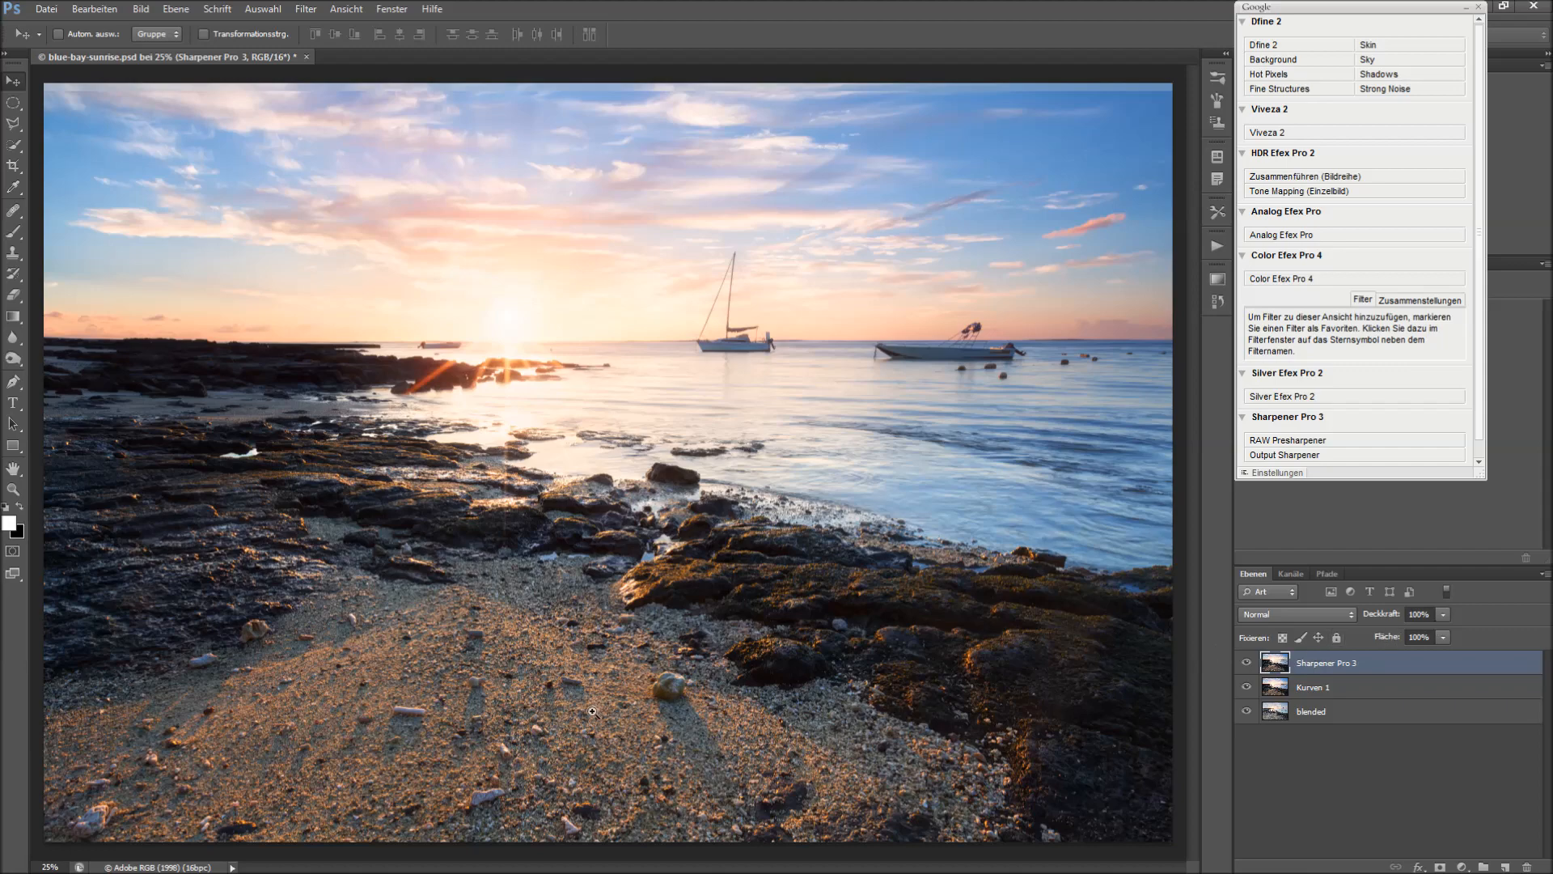
Step: Reduce the Sharpener Pro 3 layer's opacity to 67% while judging the sharpening on the foreground sand
{"action": "key", "text": "ctrl+plus"}
{"action": "scroll", "coordinate": [564, 742], "scroll_direction": "down", "scroll_amount": 5}
{"action": "scroll", "coordinate": [563, 741], "scroll_direction": "up", "scroll_amount": 2}
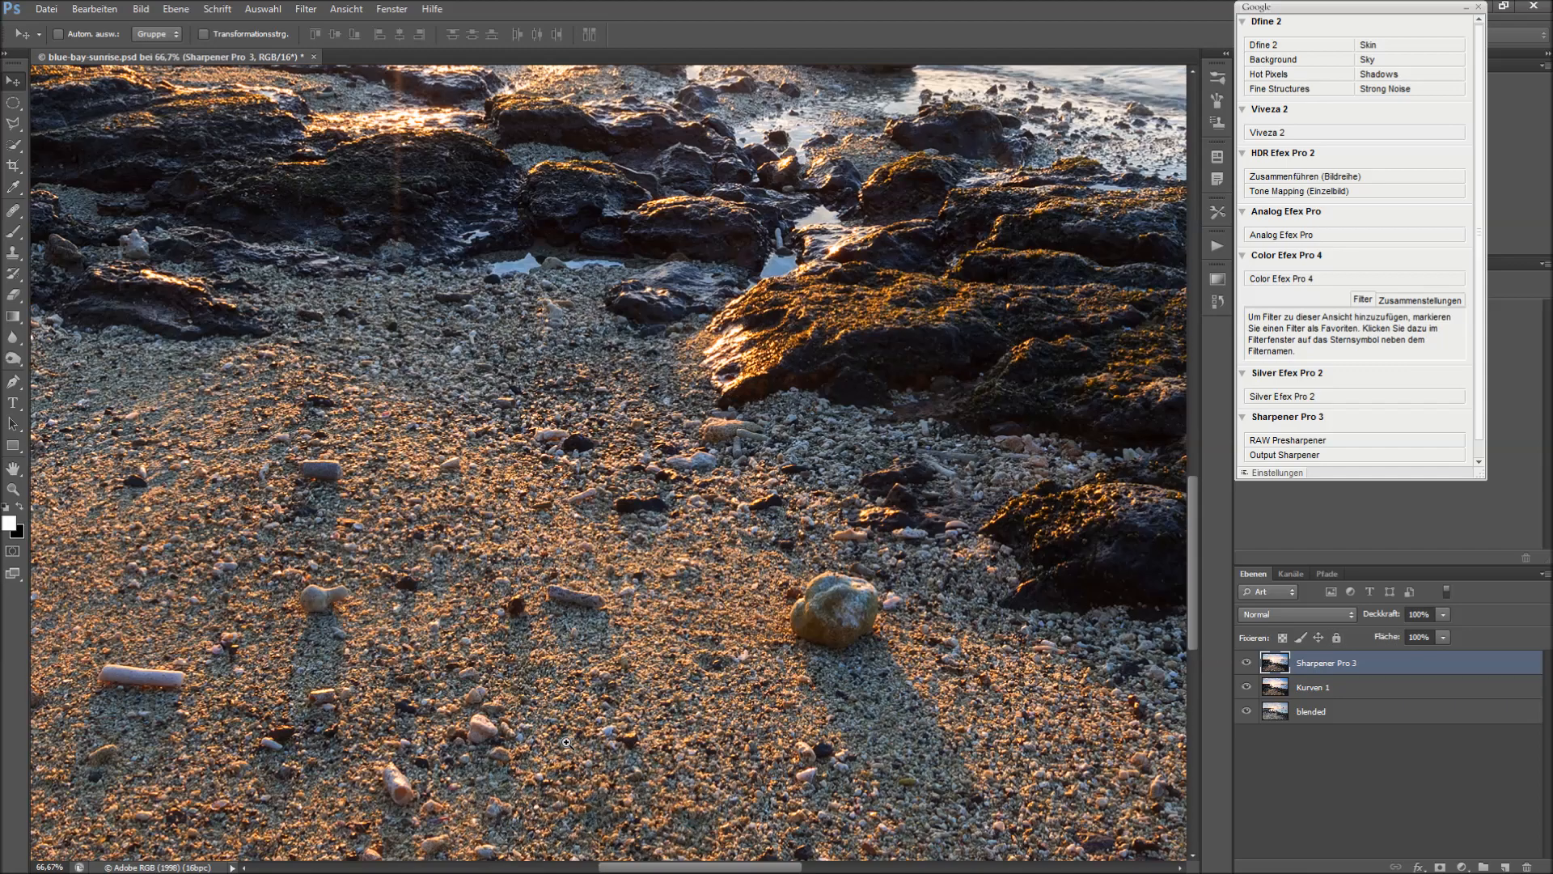
{"action": "left_click", "coordinate": [1442, 614]}
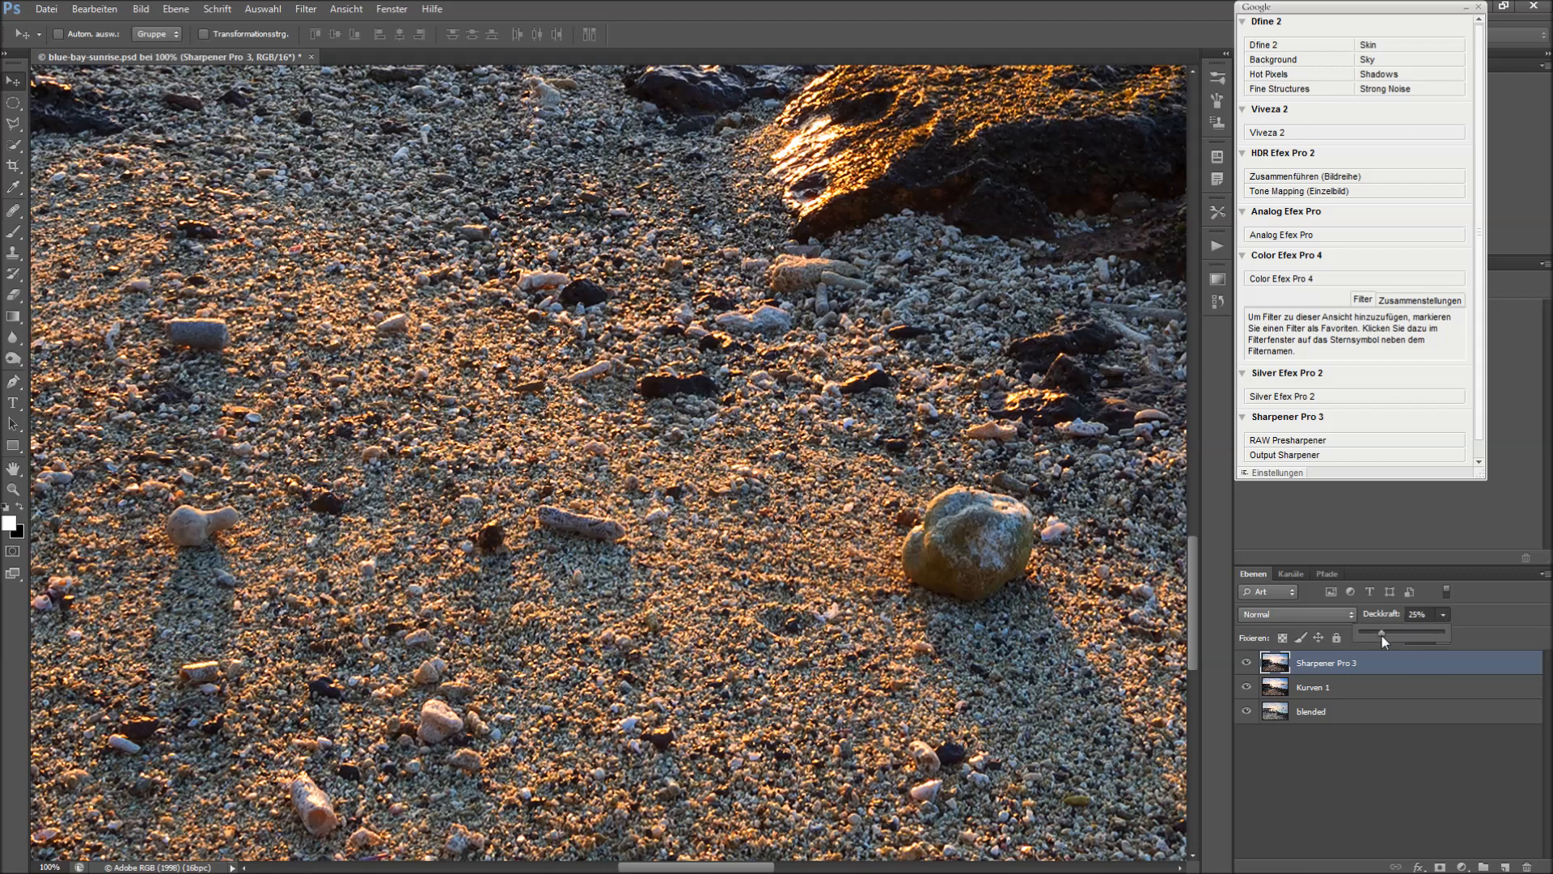
{"action": "left_click_drag", "start_coordinate": [1409, 635], "coordinate": [1416, 636]}
Step: Add a white layer mask to the Sharpener Pro 3 layer
{"action": "scroll", "coordinate": [922, 675], "scroll_direction": "down", "scroll_amount": 4}
{"action": "scroll", "coordinate": [1050, 661], "scroll_direction": "down", "scroll_amount": 1}
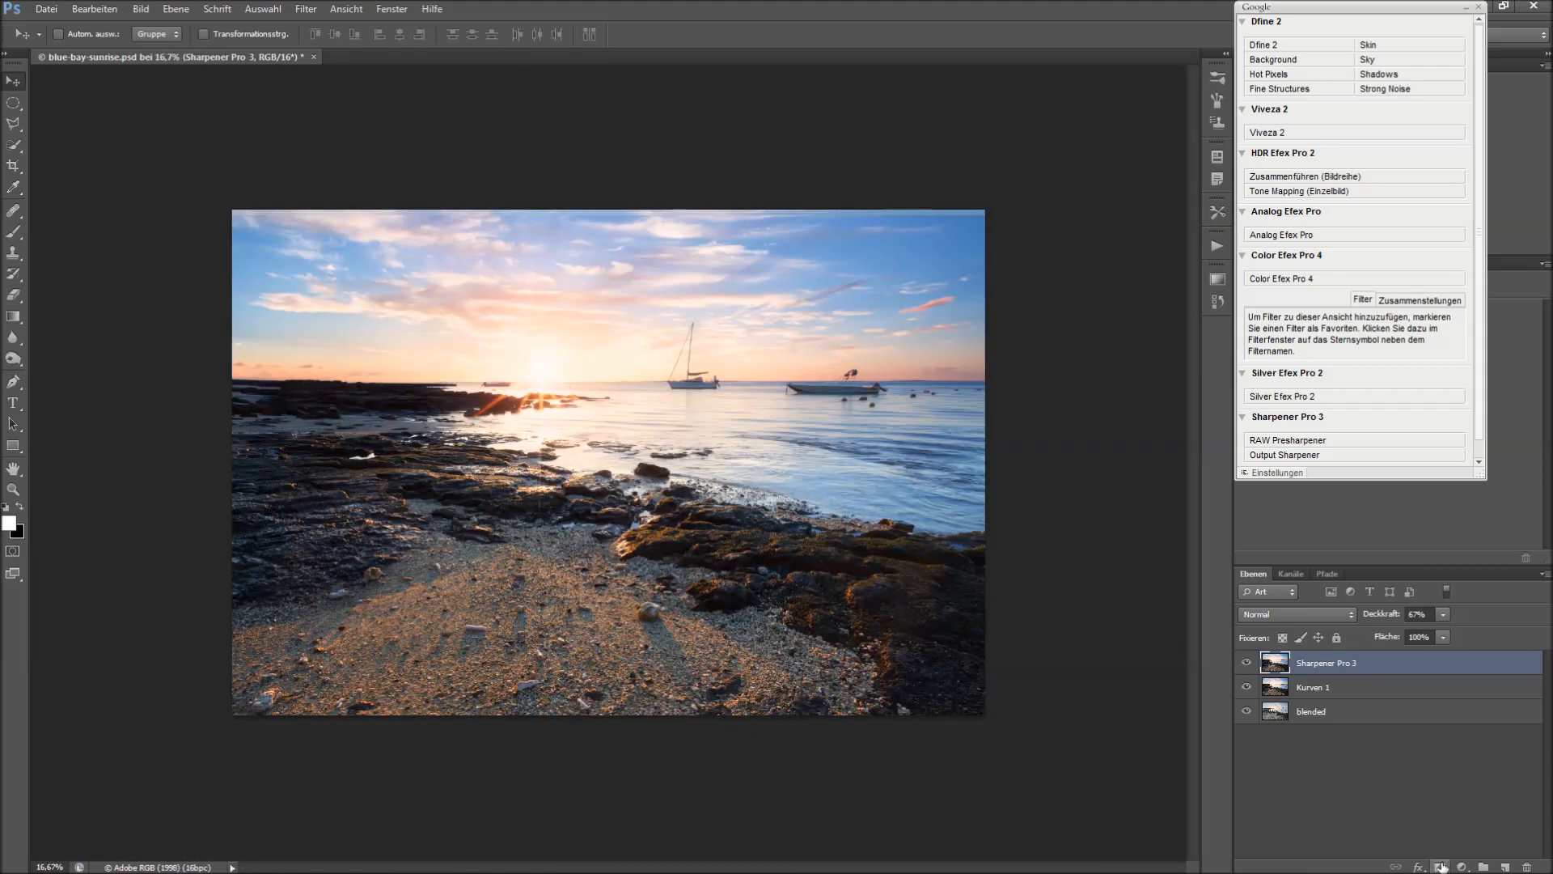
{"action": "left_click", "coordinate": [1442, 865]}
Step: Paint black on the mask along the upper edge of the sky with a 1169 px brush at 100% opacity
{"action": "key", "text": "b"}
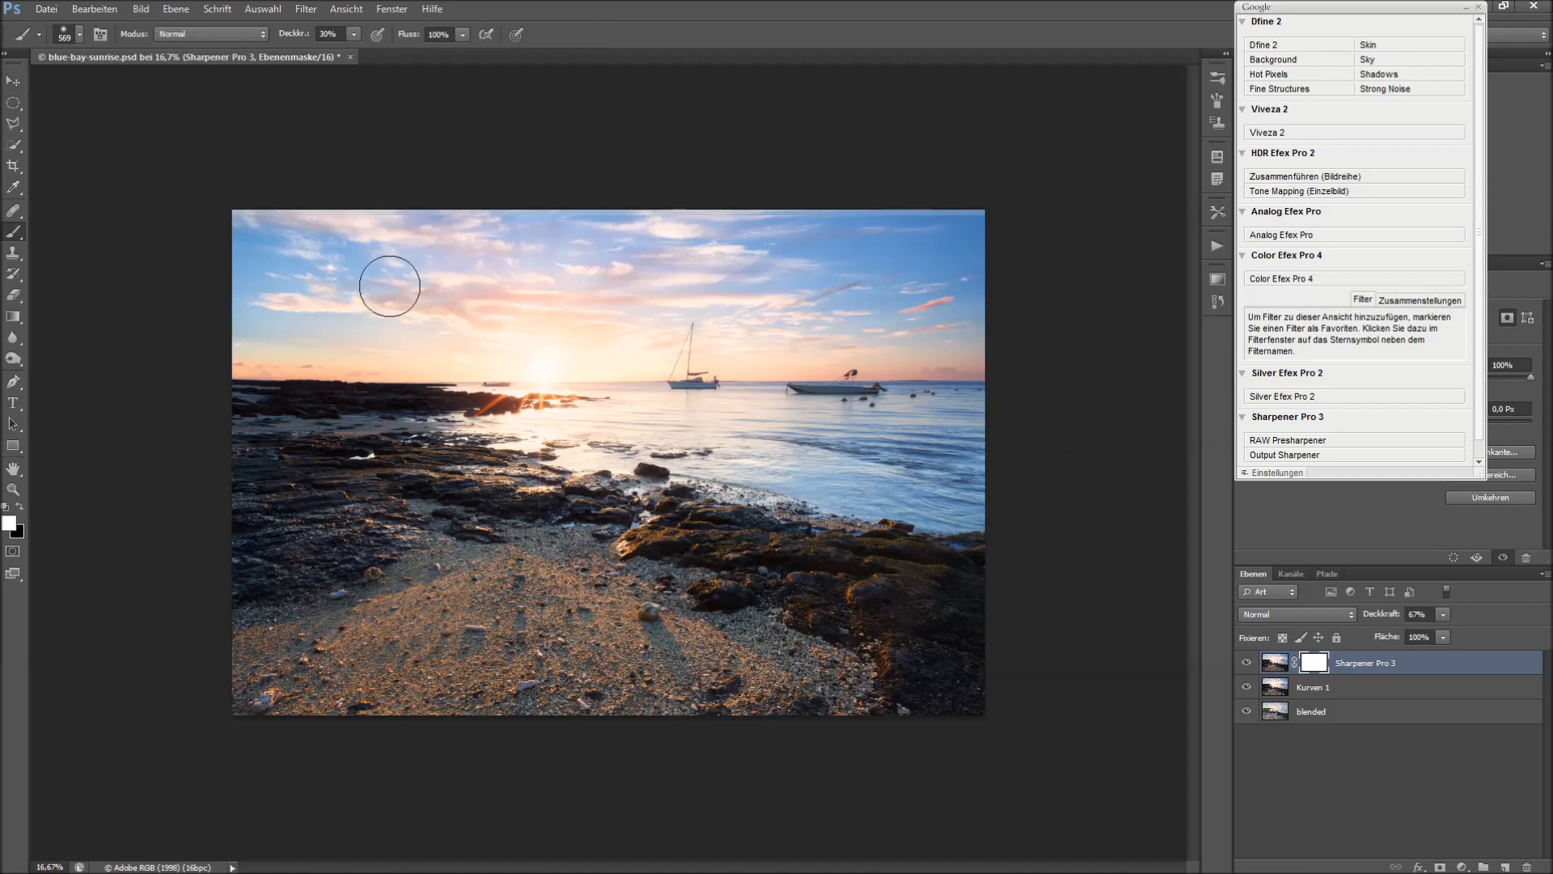
{"action": "left_click_drag", "start_coordinate": [426, 281], "coordinate": [455, 281]}
{"action": "key", "text": "x"}
{"action": "key", "text": "0"}
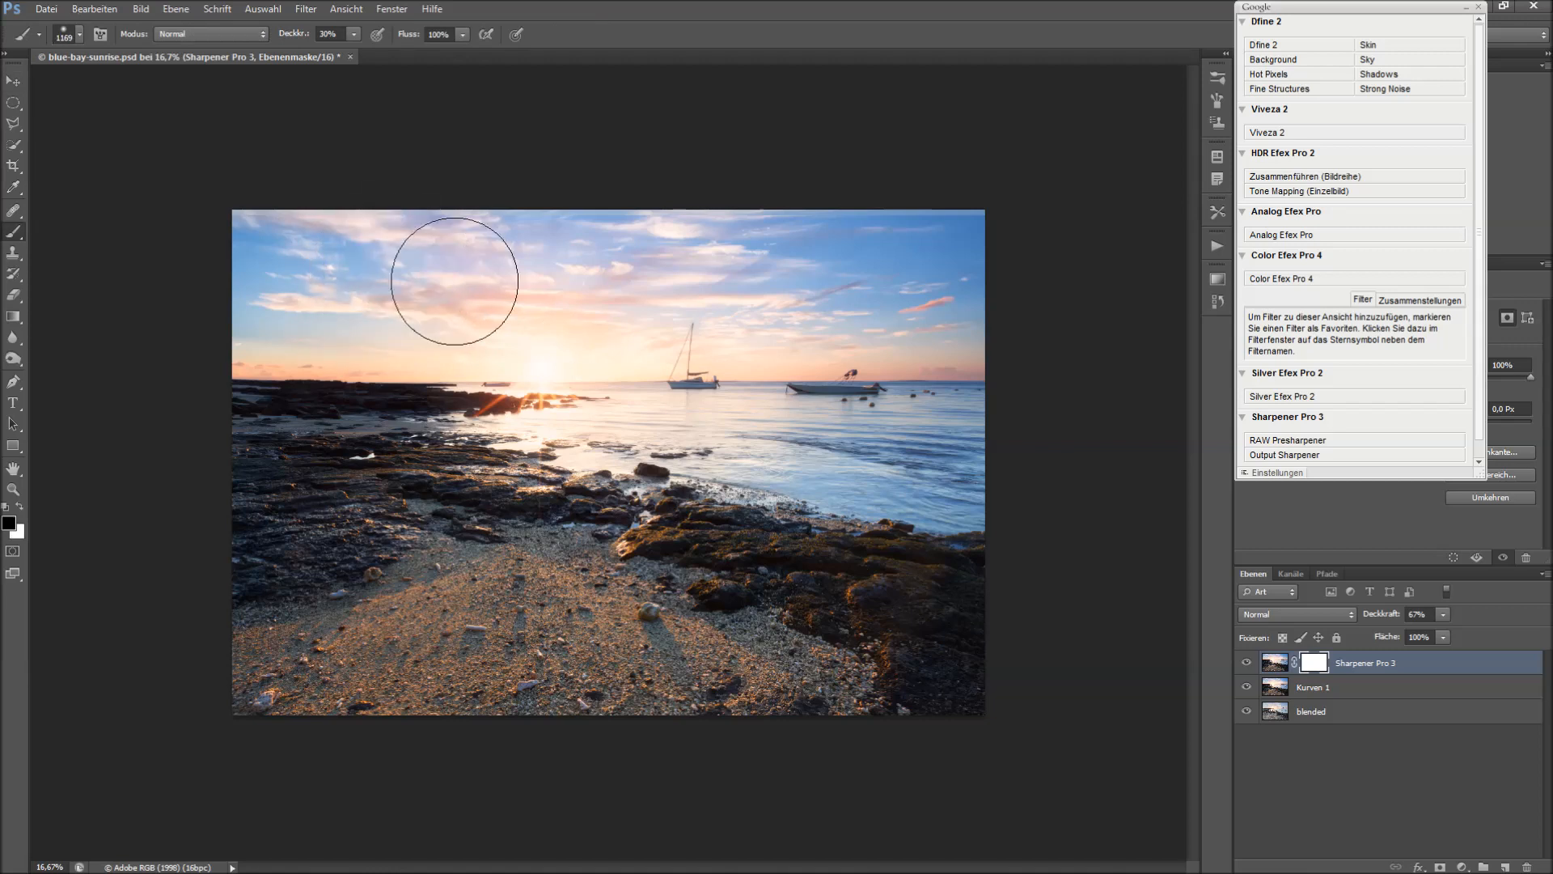
{"action": "mouse_move", "coordinate": [231, 219]}
{"action": "left_mouse_down"}
{"action": "mouse_move", "coordinate": [702, 209]}
{"action": "mouse_move", "coordinate": [950, 224]}
{"action": "left_mouse_up"}
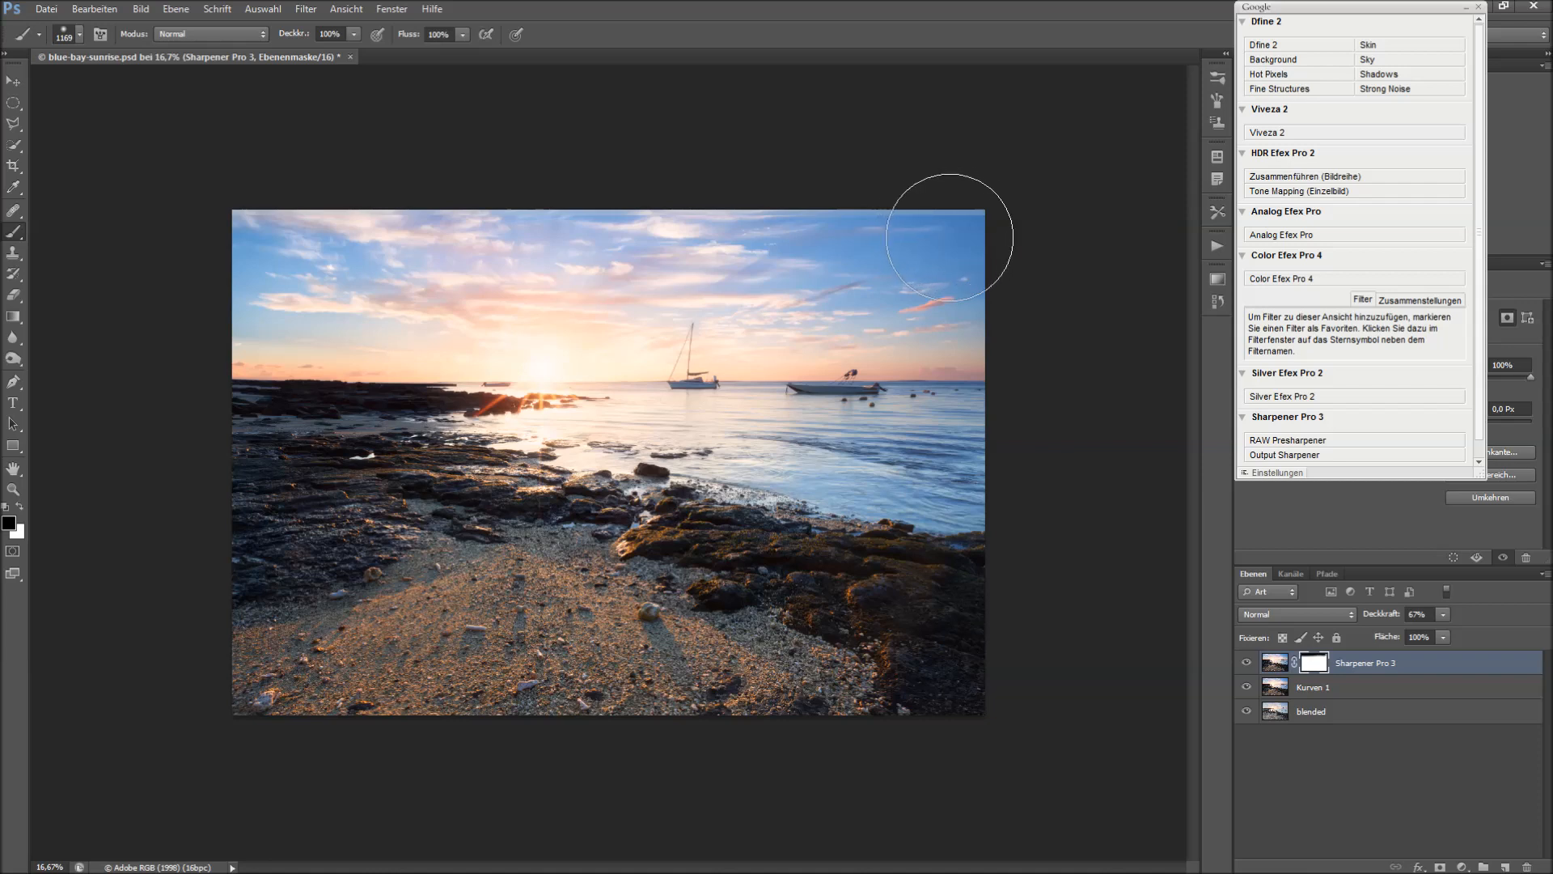